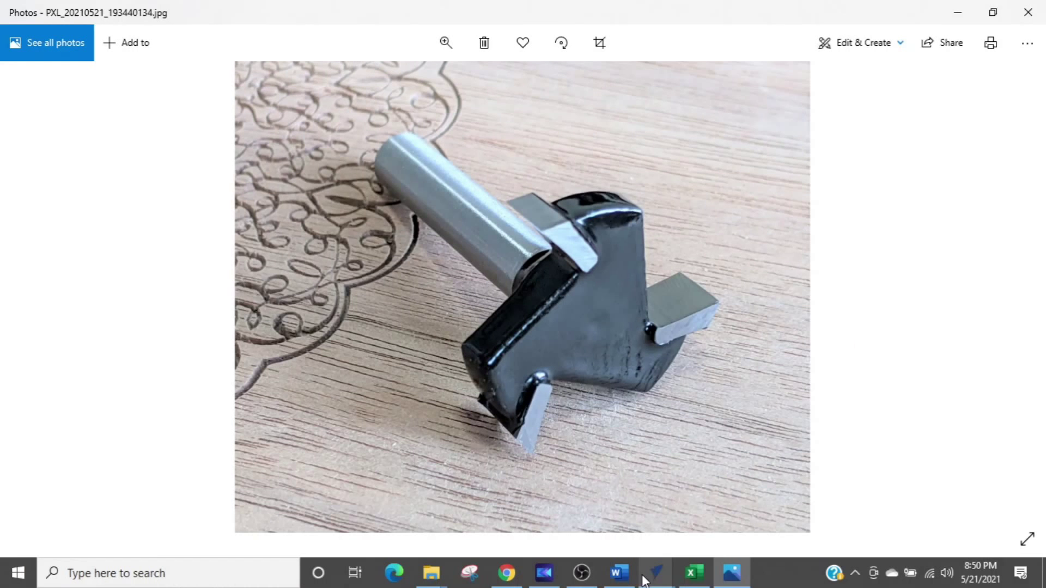
Step: Switch back to the Jeep sign project and open the Tool Database showing Imperial Tools (inches)
mouse_move(656, 573)
left_click(710, 531)
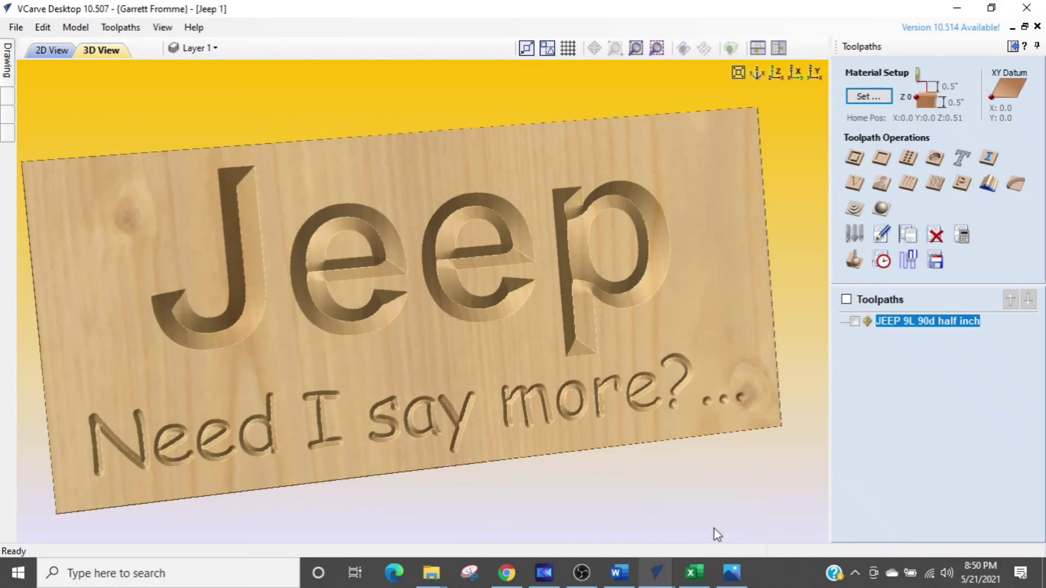
left_click_drag(458, 292, 488, 277)
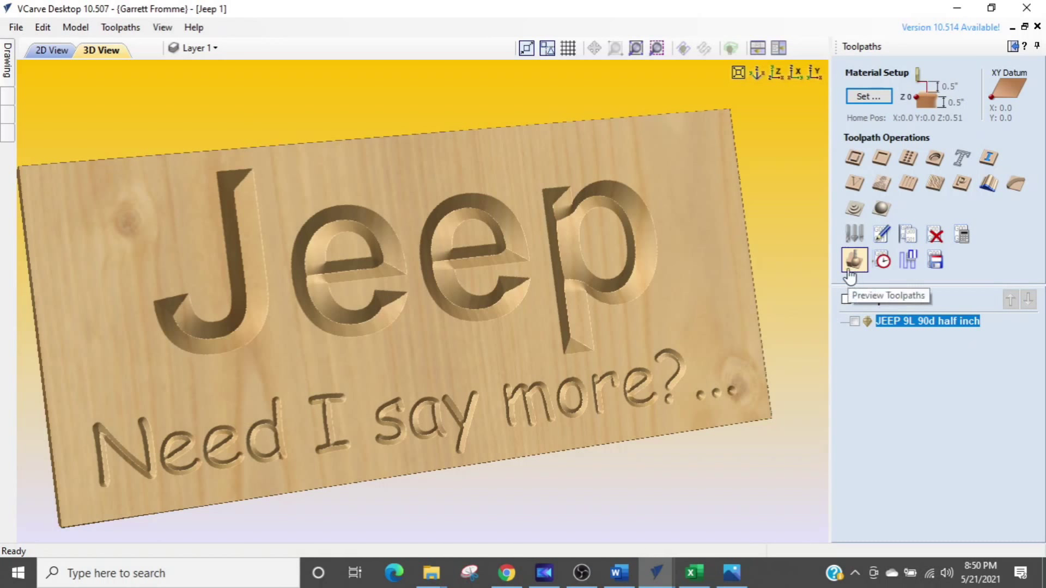
left_click(865, 48)
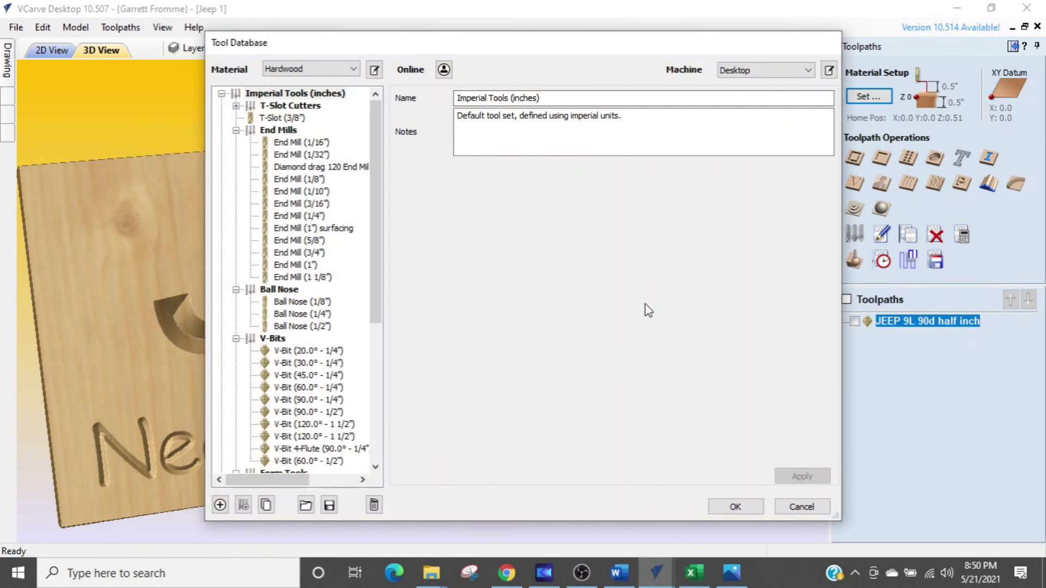
Step: Add a new tool under the End Mills group and set its tool type to End Mill
left_click_drag(321, 448, 324, 148)
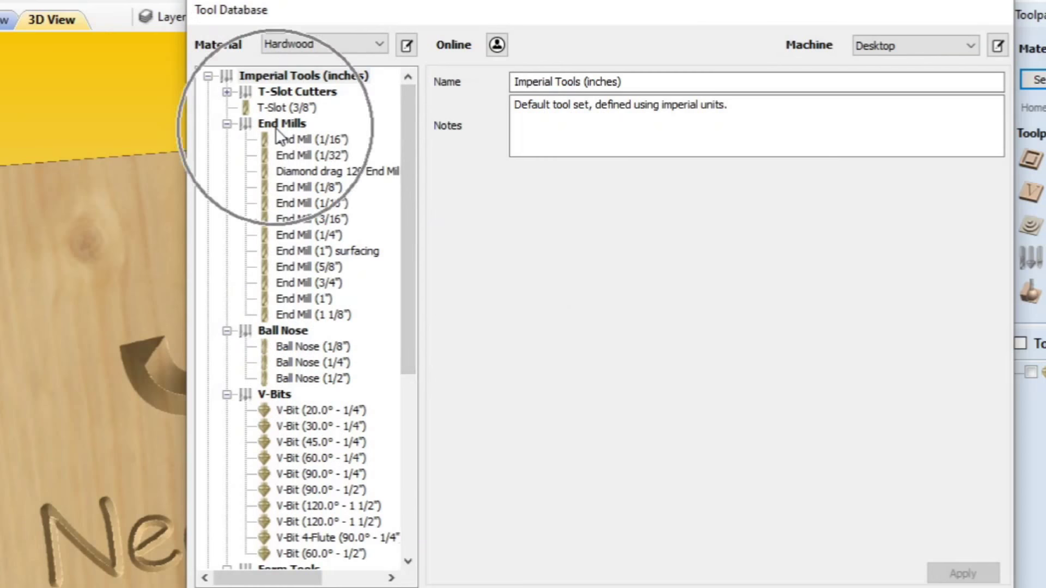
left_click(278, 127)
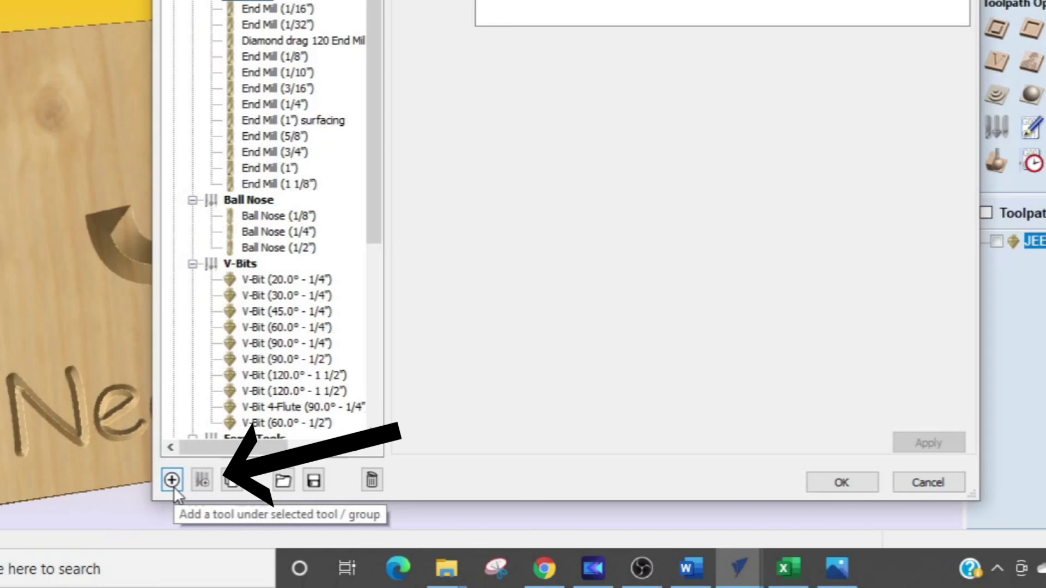
left_click(174, 485)
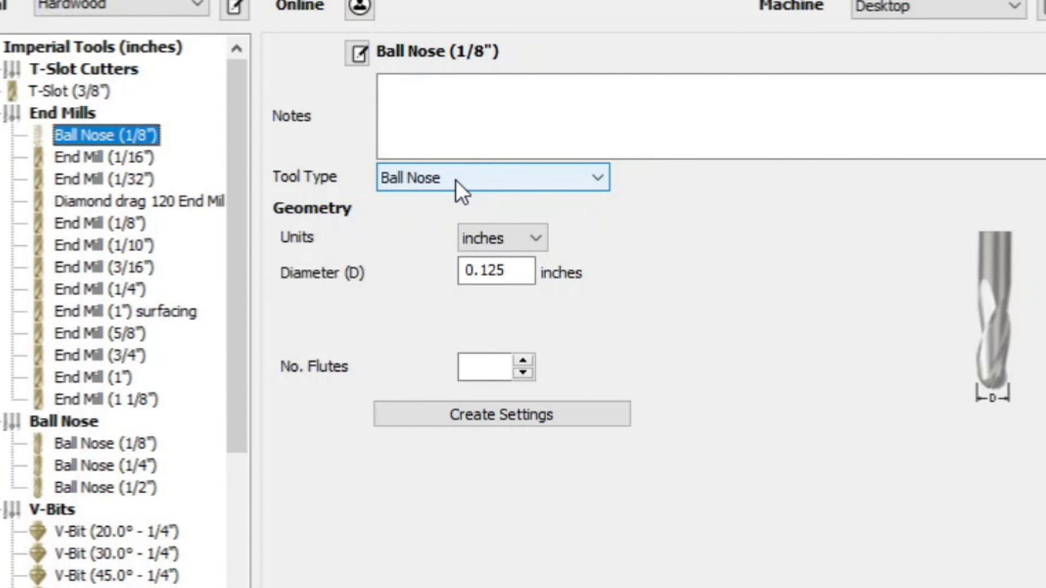
left_click(456, 179)
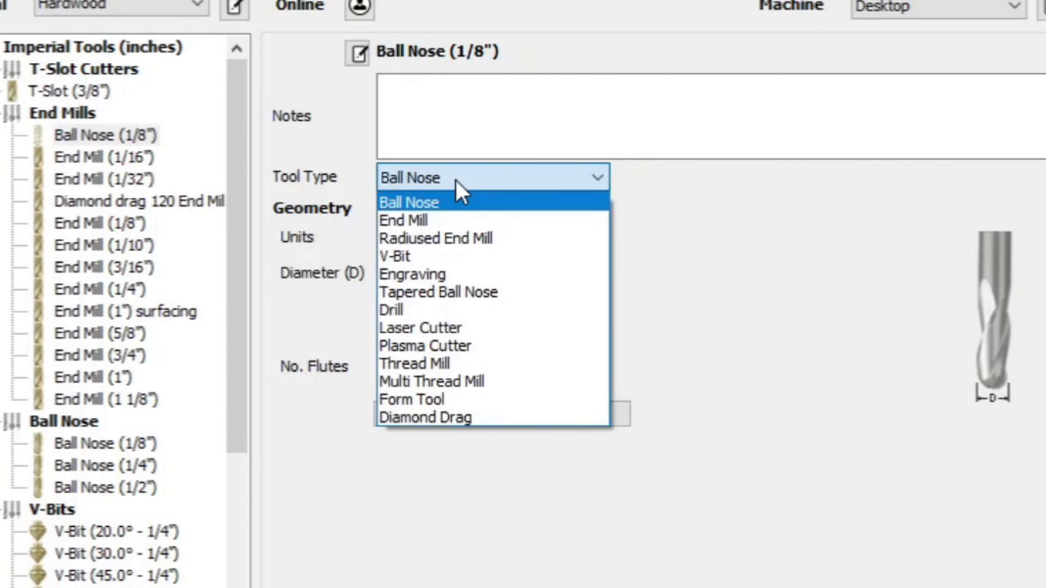
left_click(473, 222)
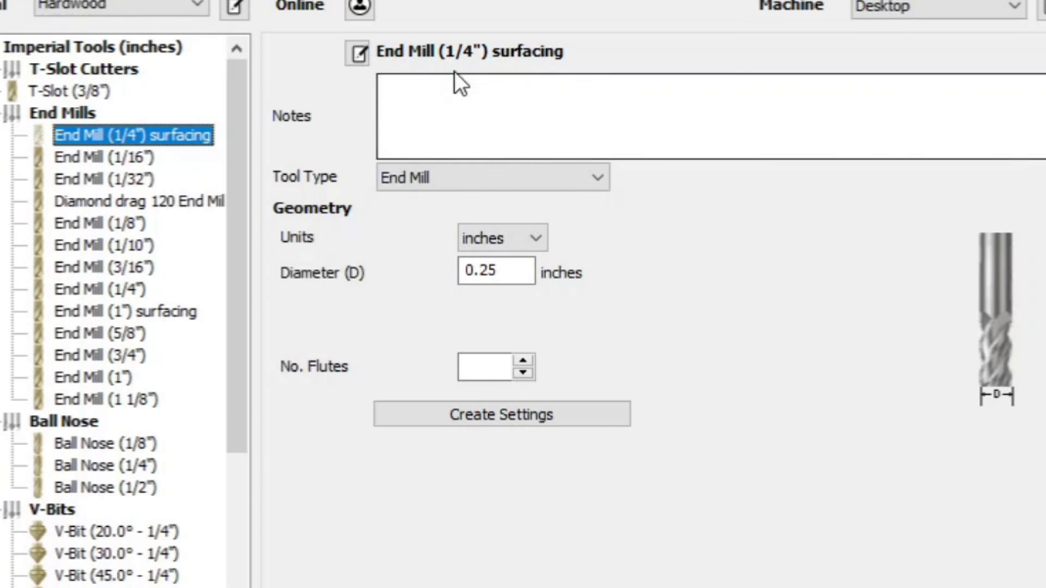
Step: Remove 'surfacing' and its trailing space from the end mill name format
left_click(357, 53)
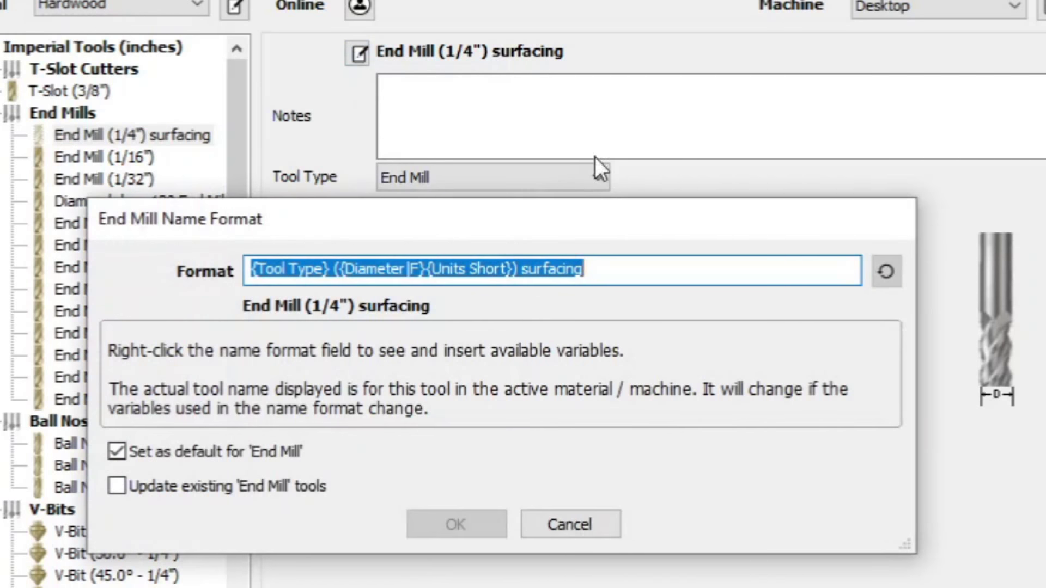
left_click(618, 267)
key("BackSpace")
key("BackSpace")
key("BackSpace")
key("BackSpace")
key("BackSpace")
key("BackSpace")
key("BackSpace")
key("BackSpace")
key("BackSpace")
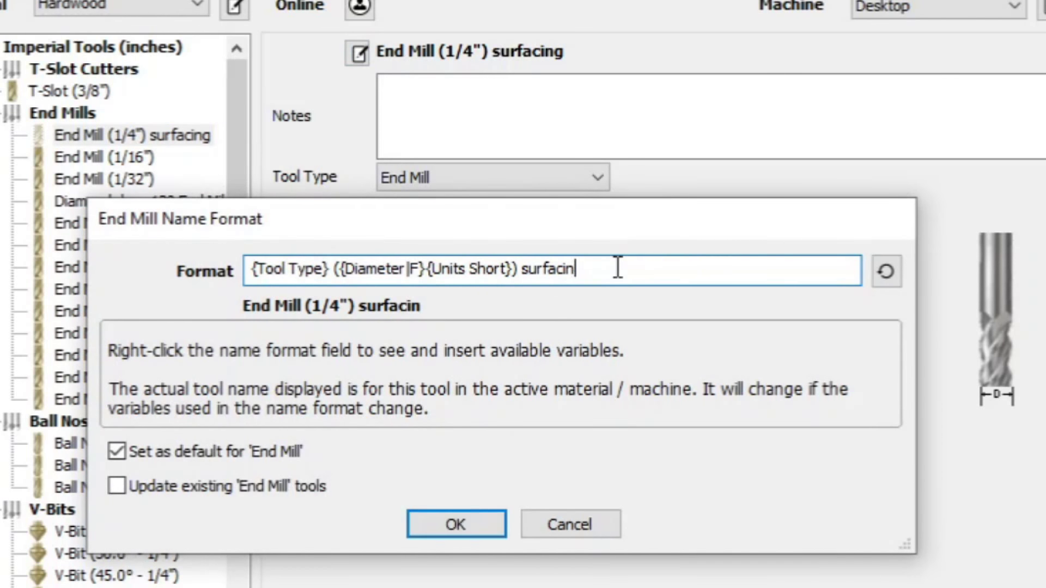
key("BackSpace")
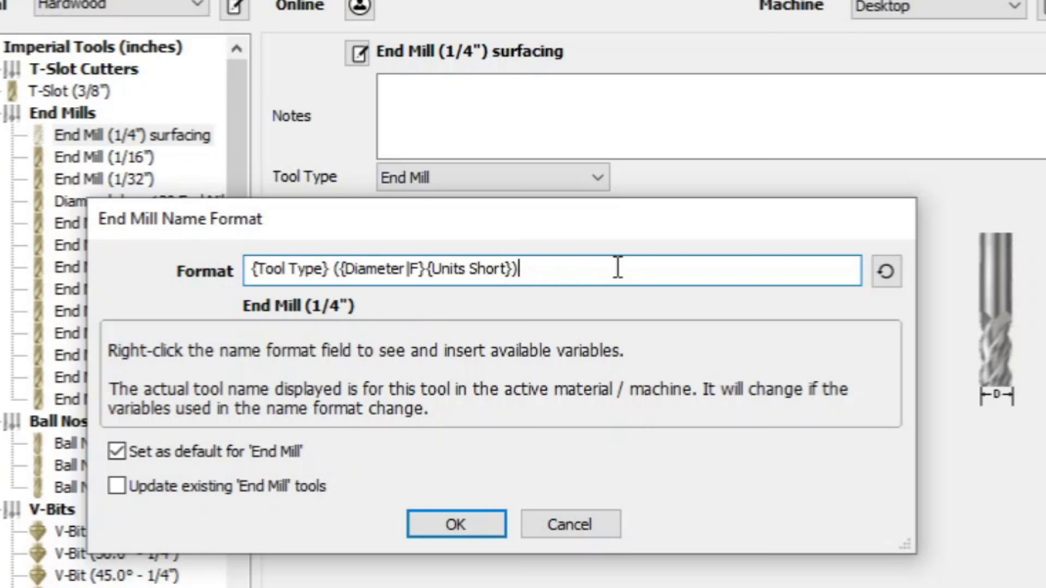
left_click(456, 524)
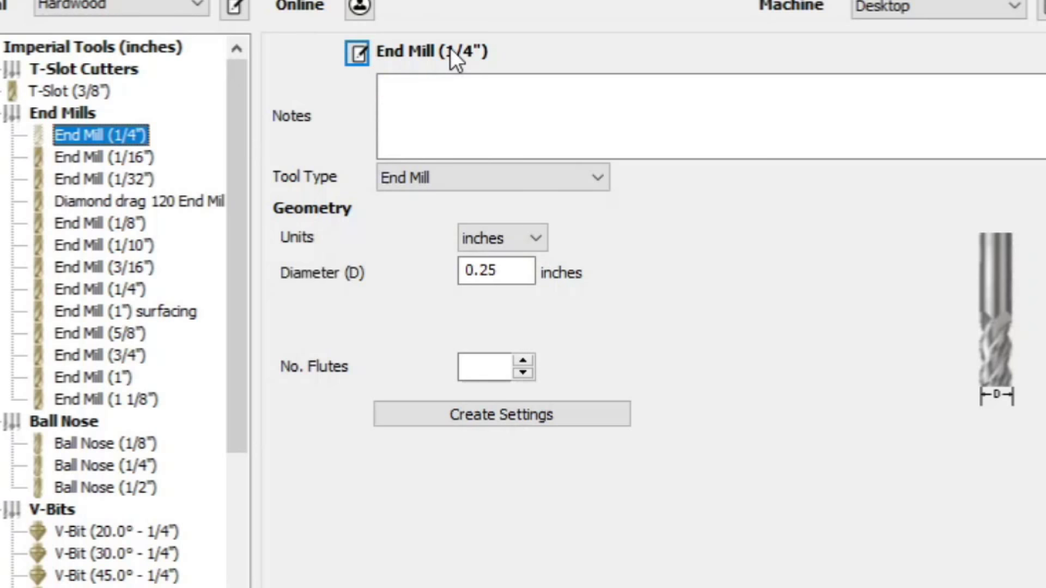
Step: Append 'Surfacing' to the end mill name format so the tool reads End Mill (1/4") Surfacing
left_click(356, 51)
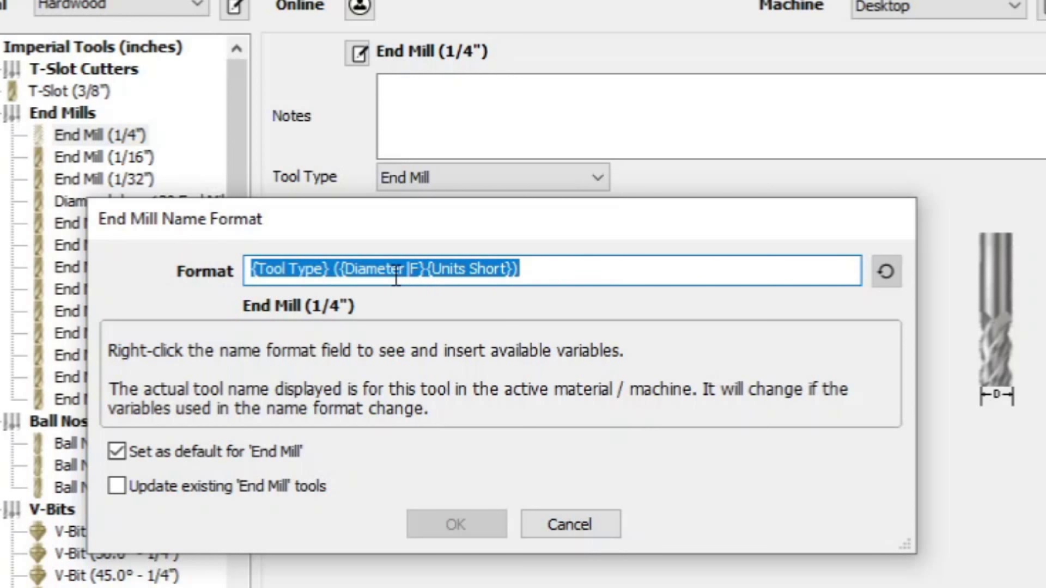
left_click(573, 271)
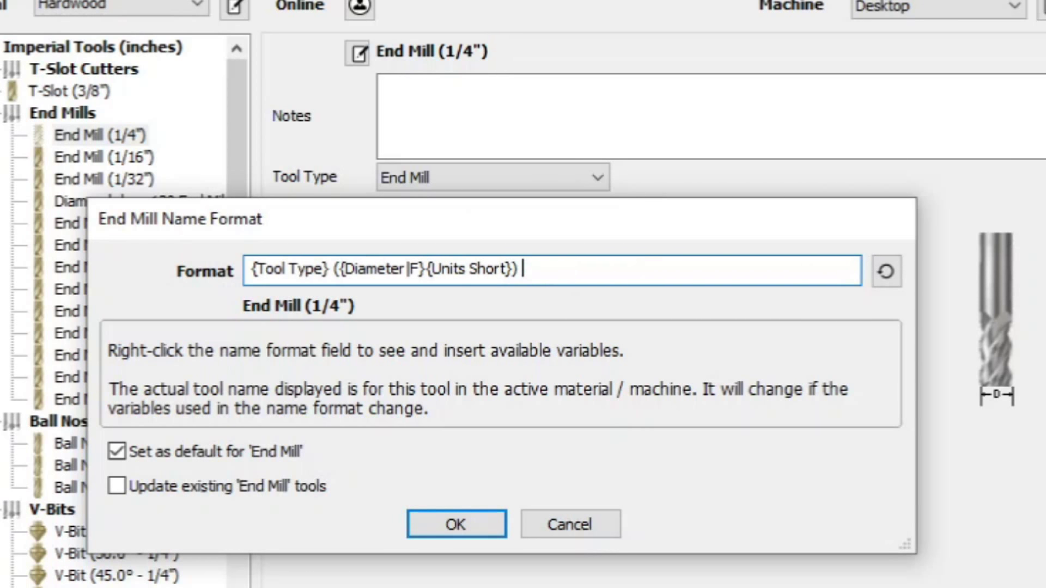
type("Surfacing")
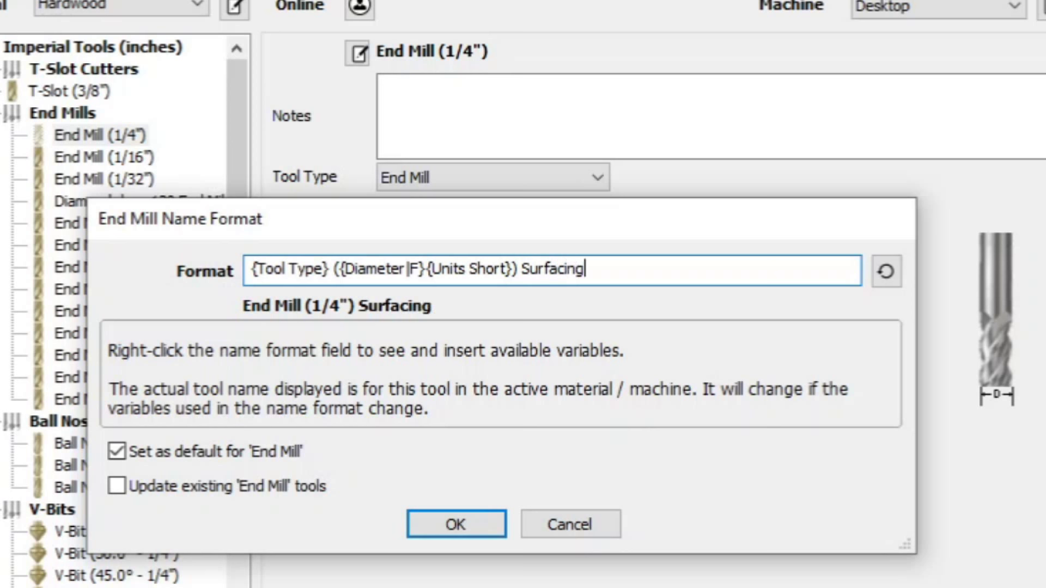
left_click(463, 521)
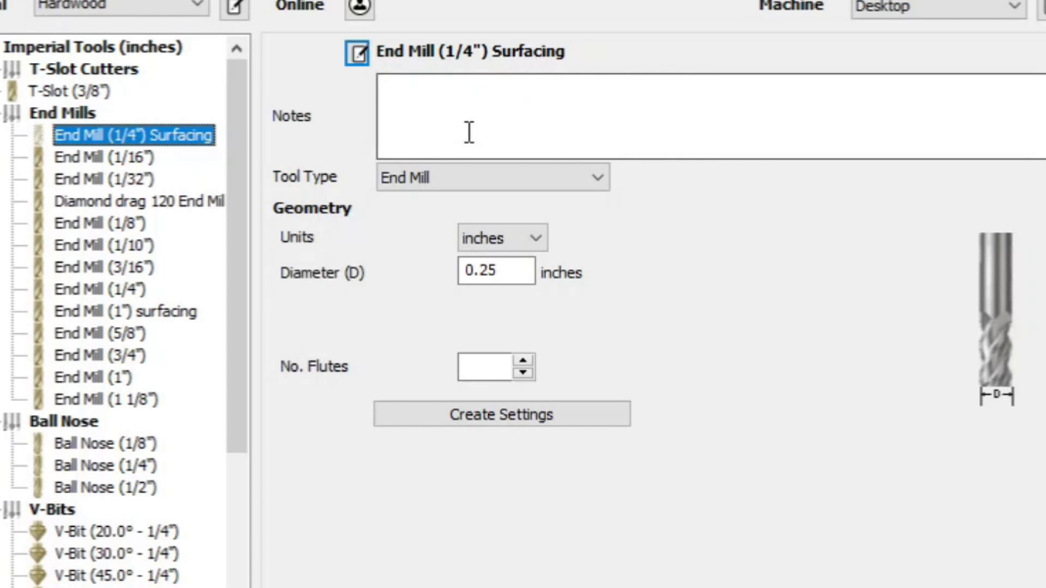
left_click(501, 110)
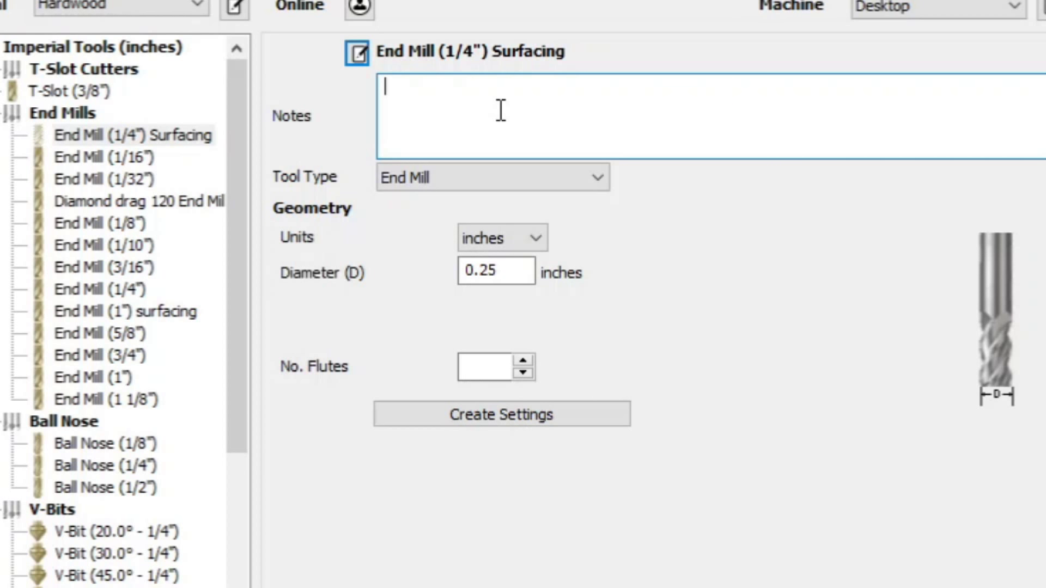
type("www.IDCW")
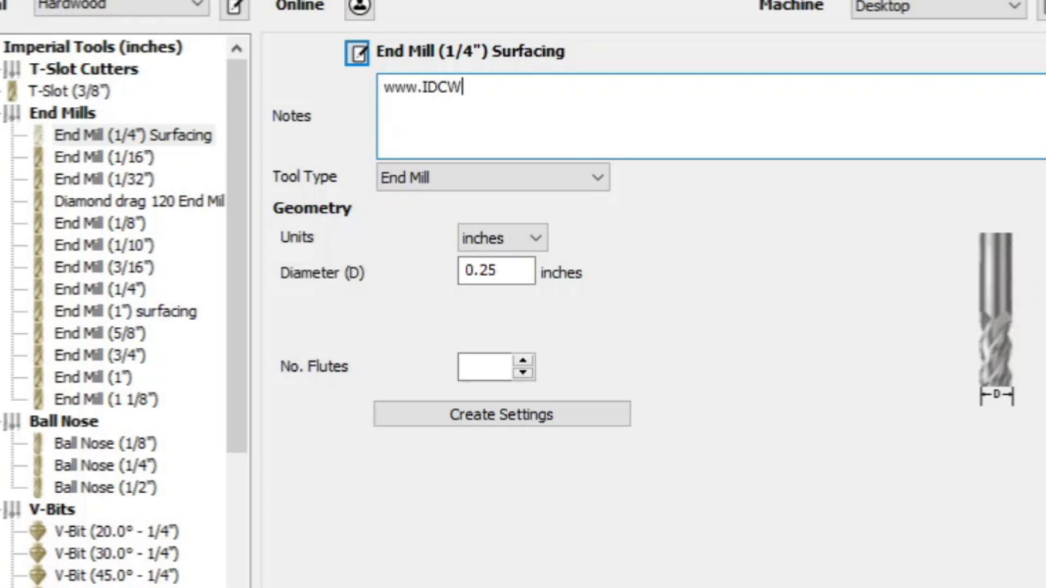
type("oodcradt")
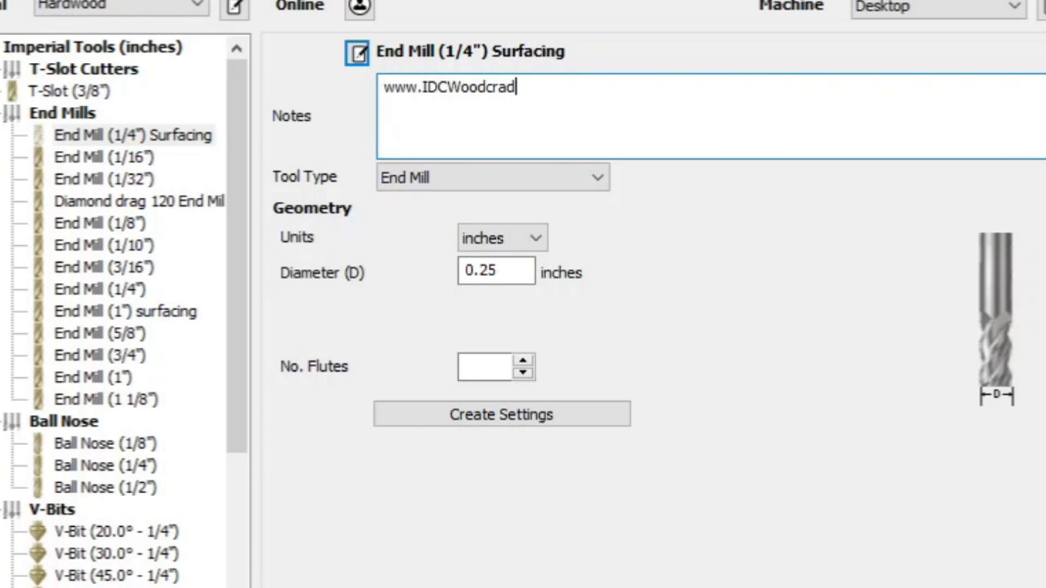
type(".com")
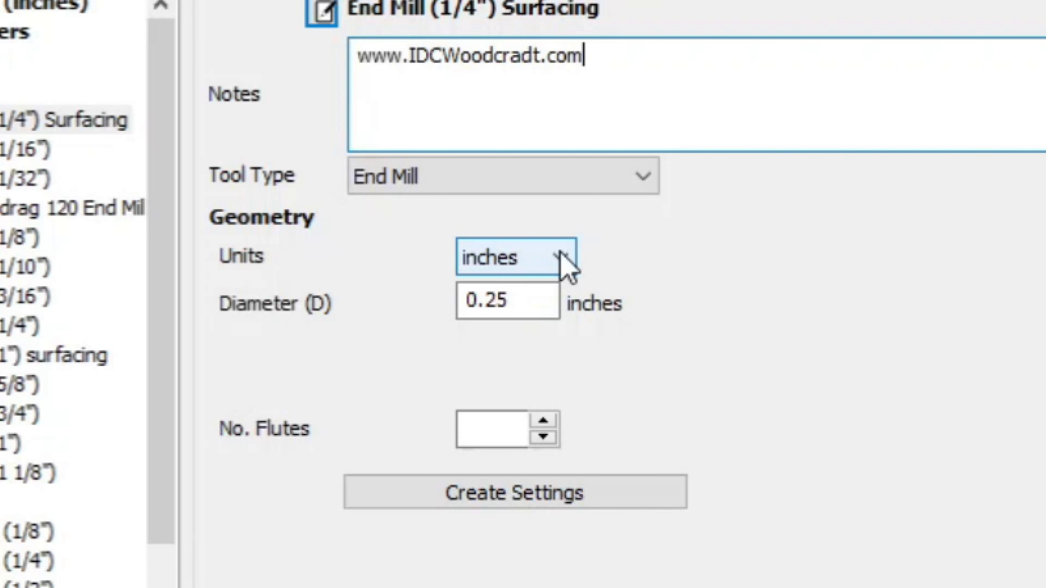
left_click(564, 260)
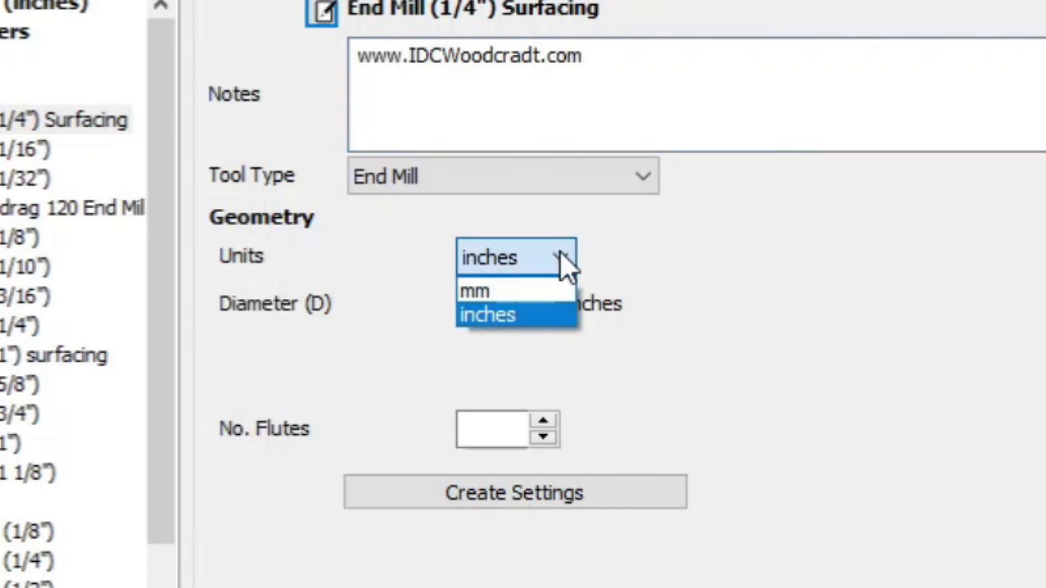
left_click(476, 317)
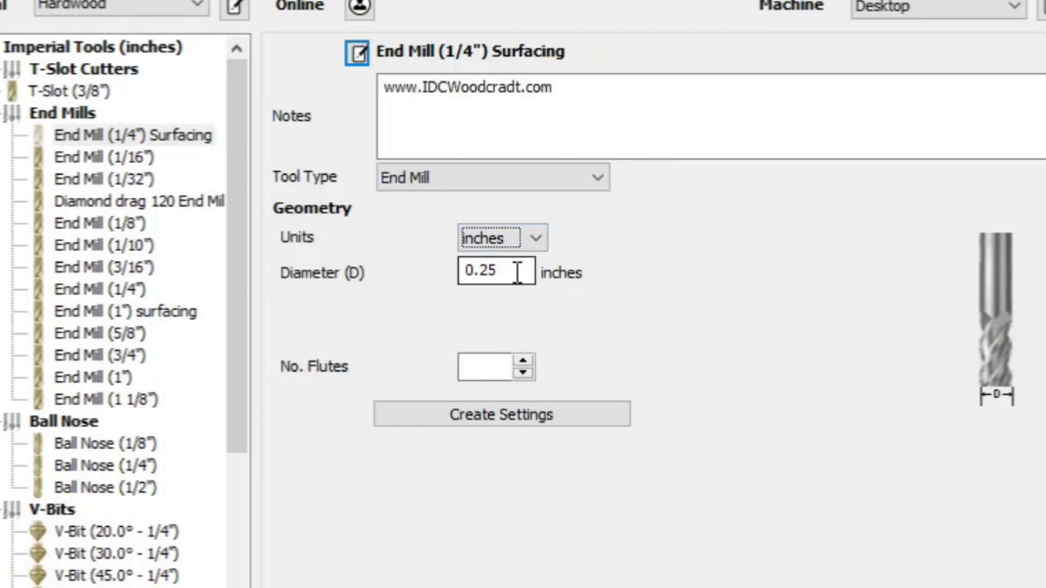
Step: Set the tool diameter to 1.0 inch and the number of flutes to 3
left_click_drag(517, 272, 323, 272)
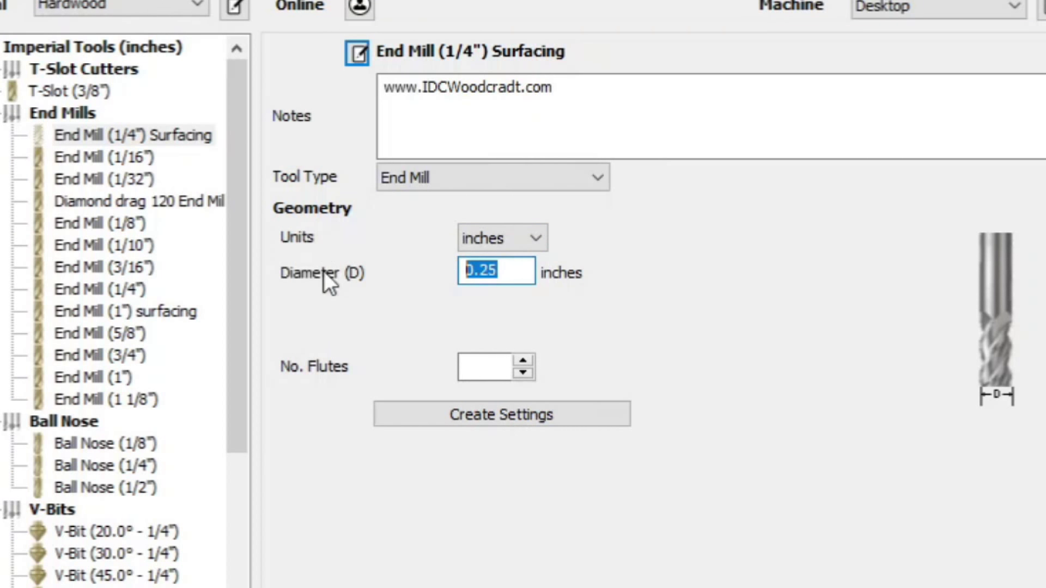
type("1.0")
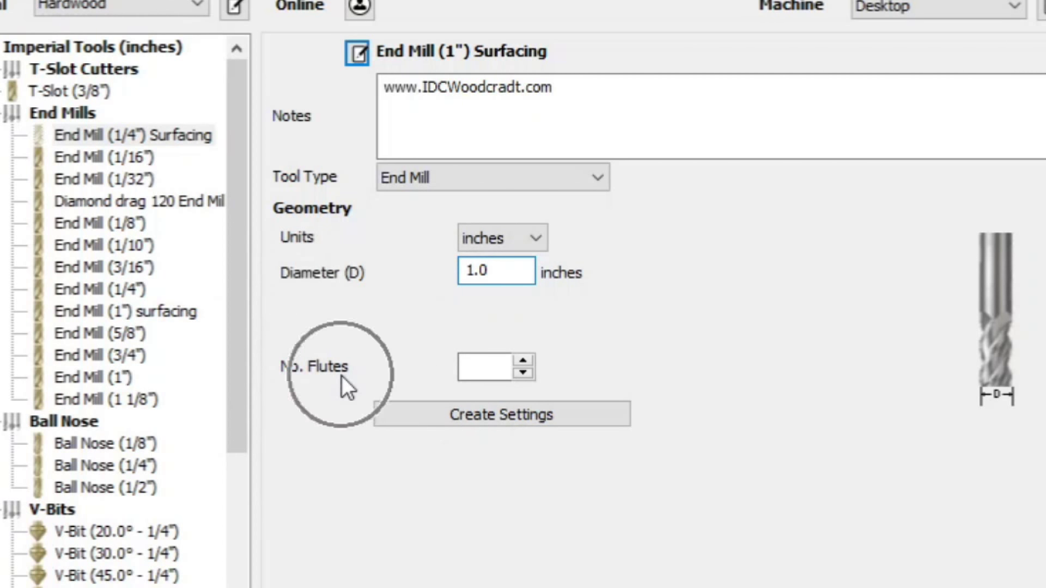
left_click(479, 368)
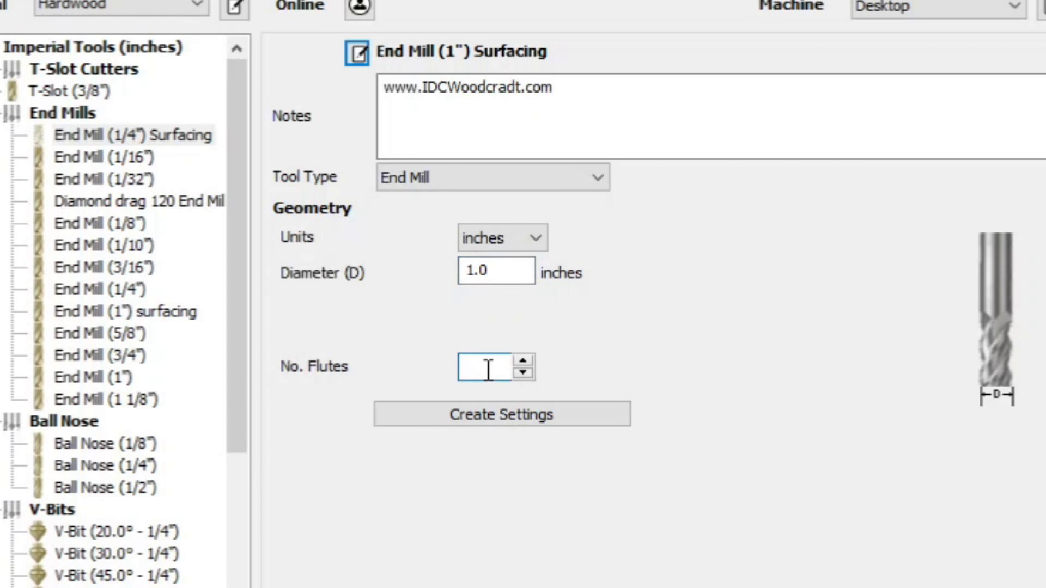
type("3")
left_click(367, 280)
left_click(368, 279)
left_click(363, 289)
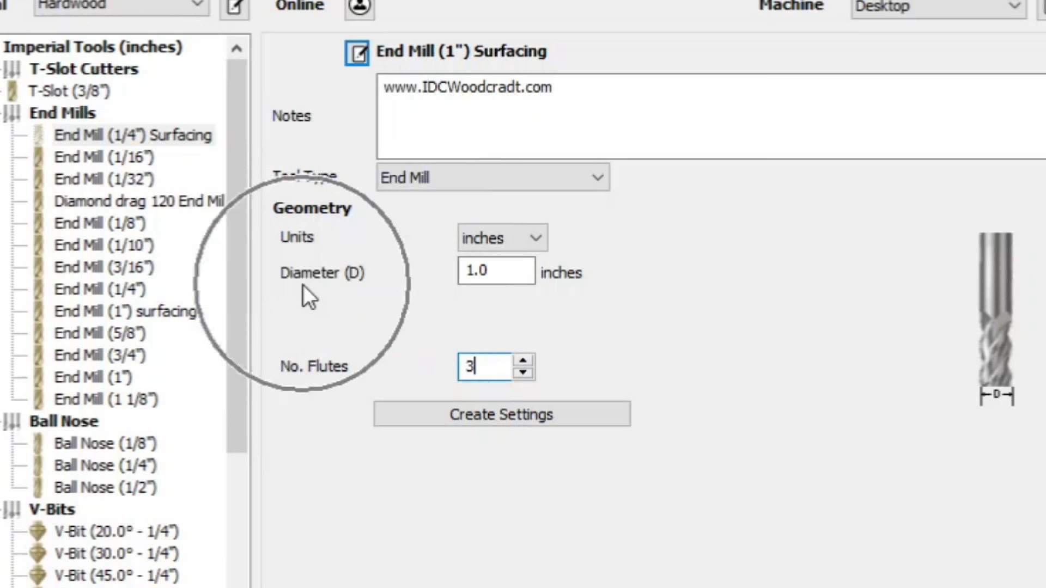
left_click(357, 287)
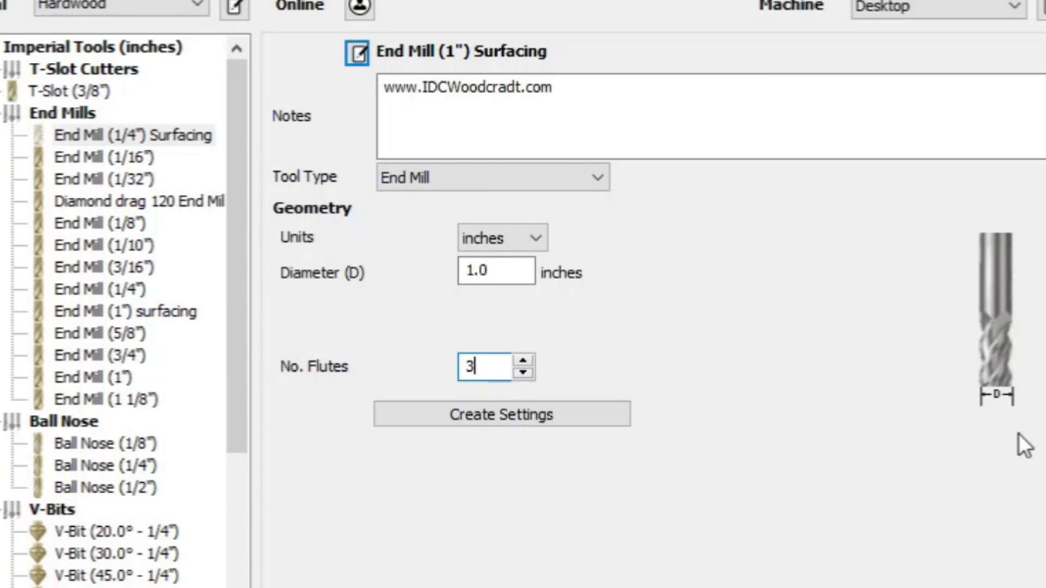
left_click(991, 402)
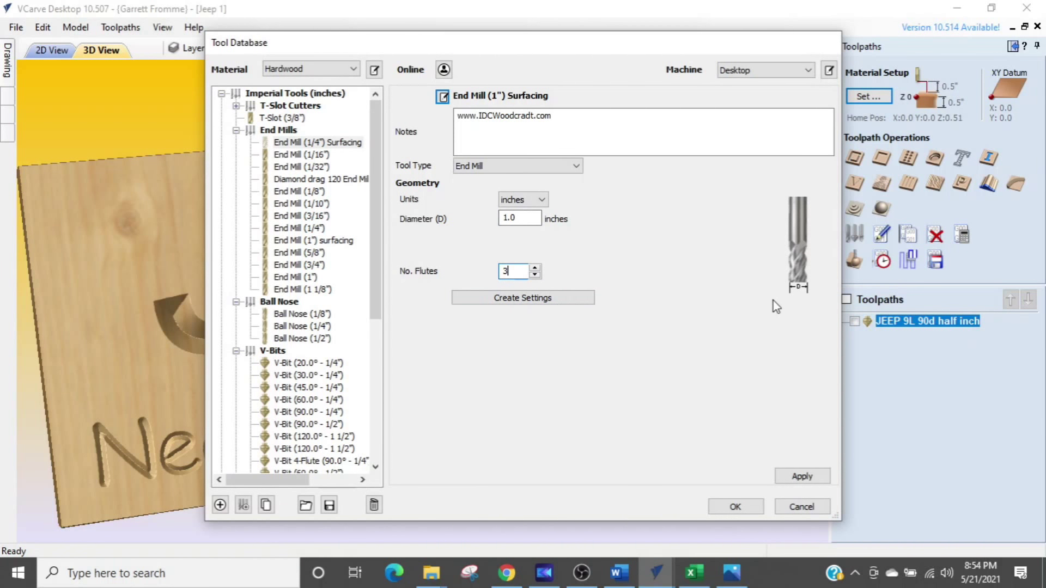
left_click(792, 291)
Step: Generate default cutting parameters and feeds and speeds with Create Settings
left_click(443, 225)
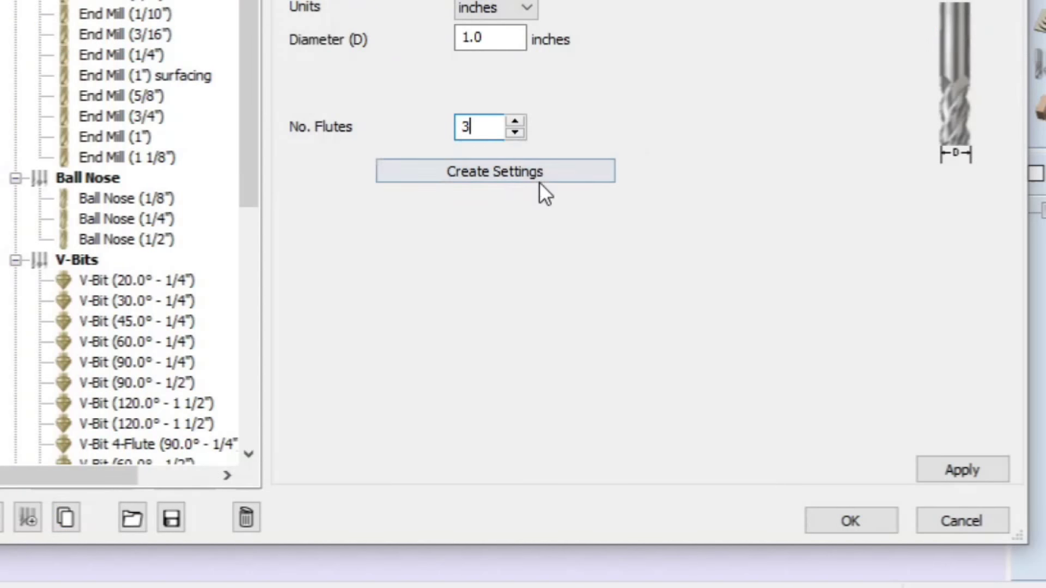
left_click(539, 182)
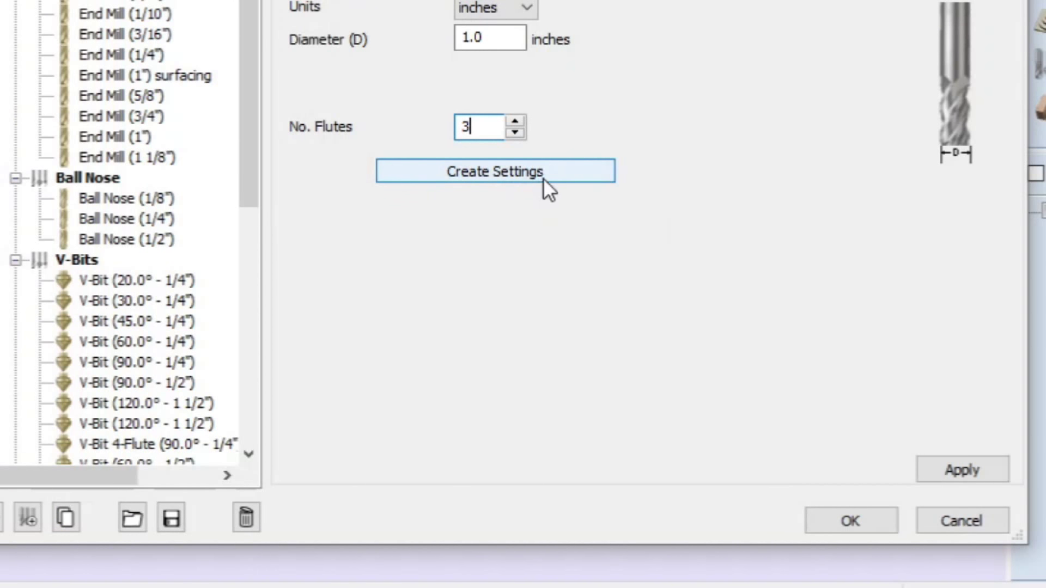
left_click(544, 177)
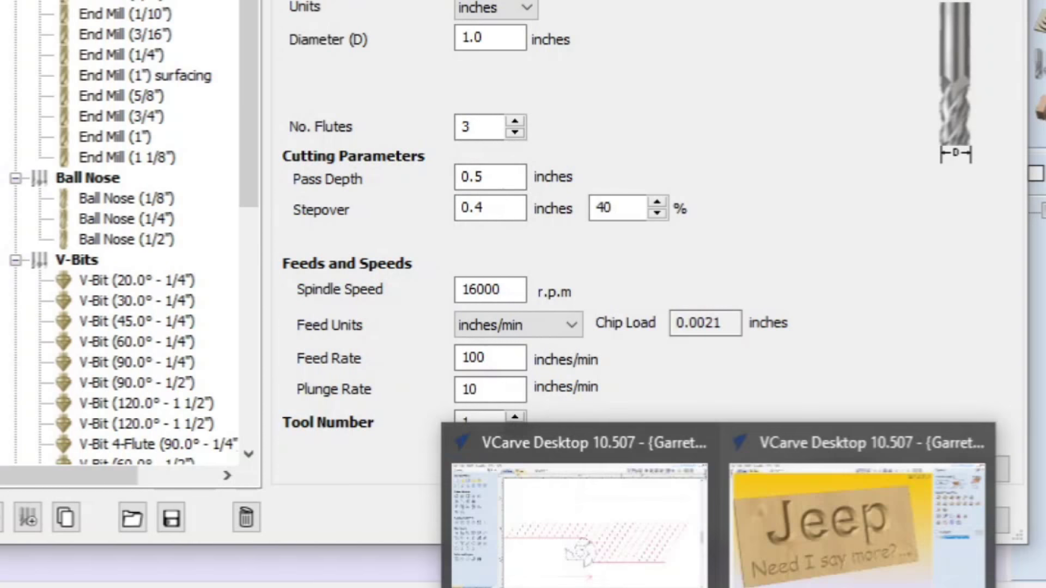
Step: Switch to the [New] milling diagrams drawing and zoom in on the T-shape
left_click(645, 538)
scroll(512, 278, "up", 2)
scroll(512, 278, "up", 1)
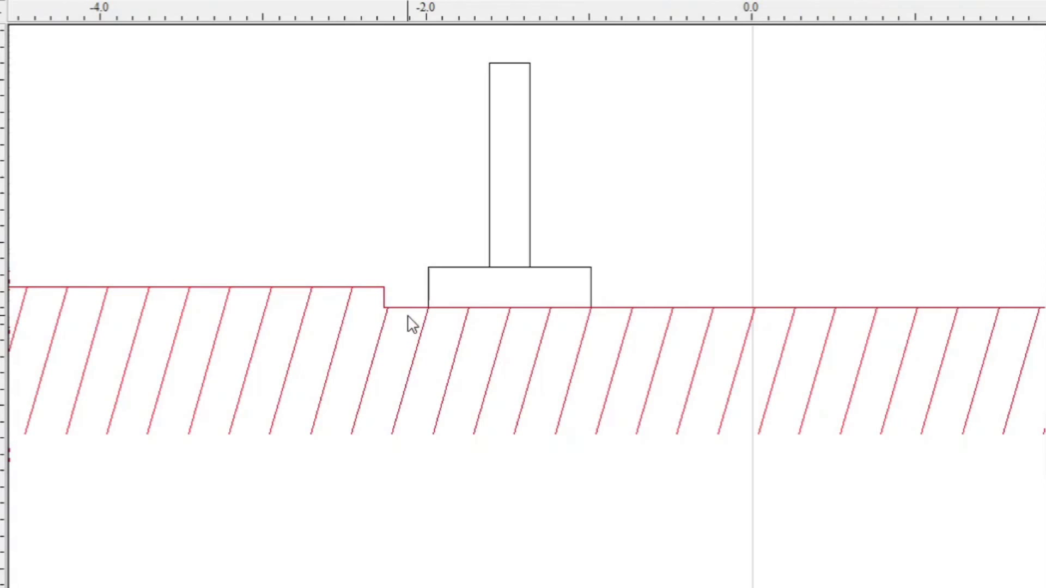
scroll(392, 346, "up", 2)
scroll(393, 341, "up", 2)
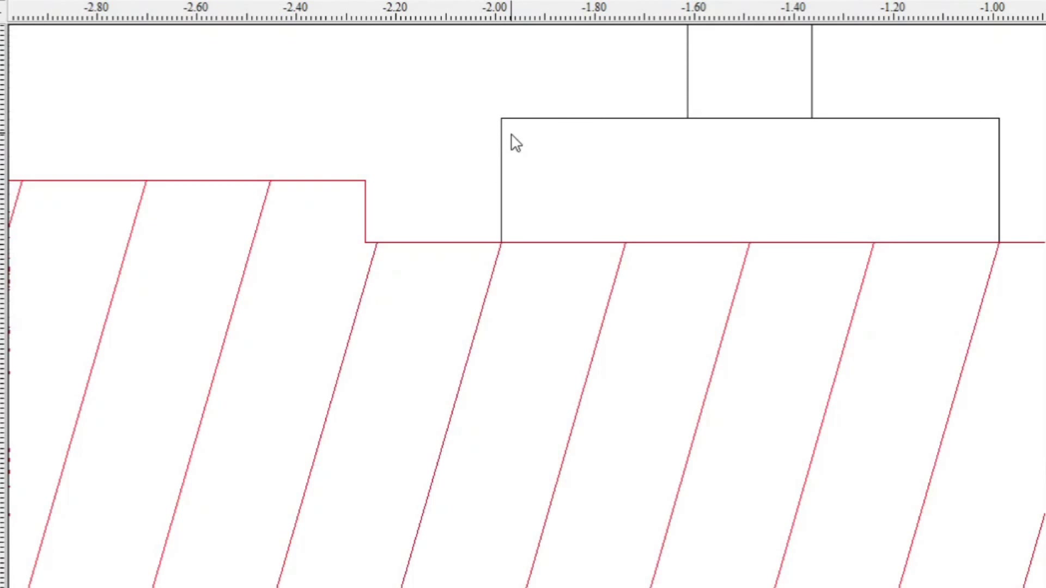
left_click(501, 179)
Step: In the Jeep window's Tool Database, enter .125 for Pass Depth and 70 for Stepover %
left_click(693, 561)
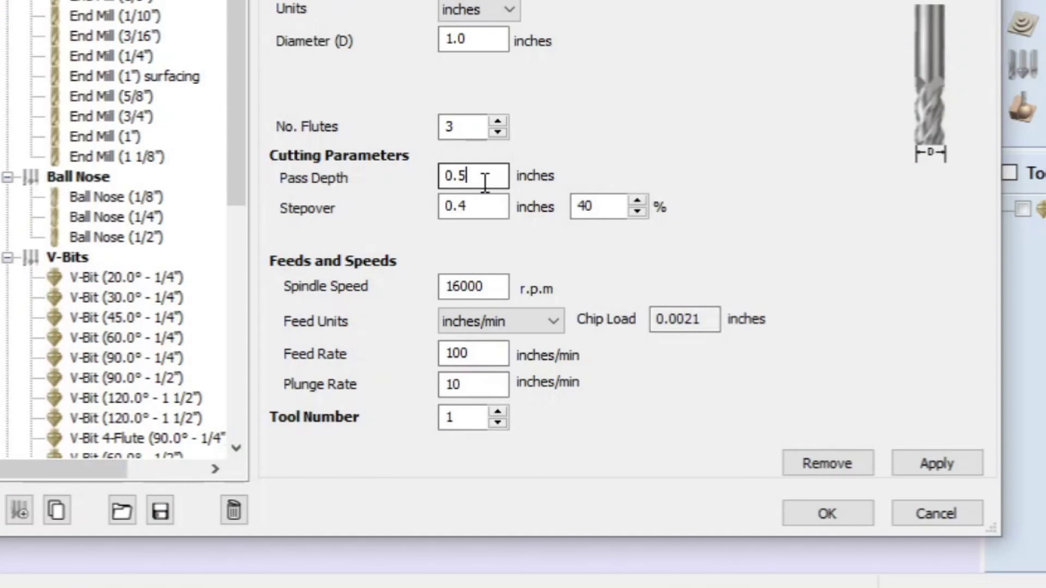
left_click_drag(526, 302, 475, 301)
type(".125")
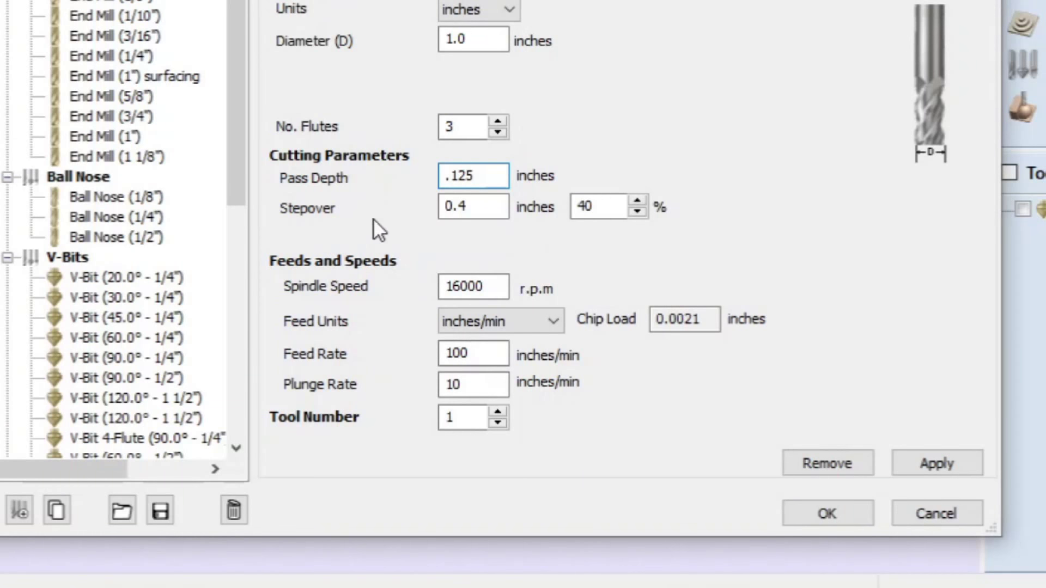
double_click(602, 209)
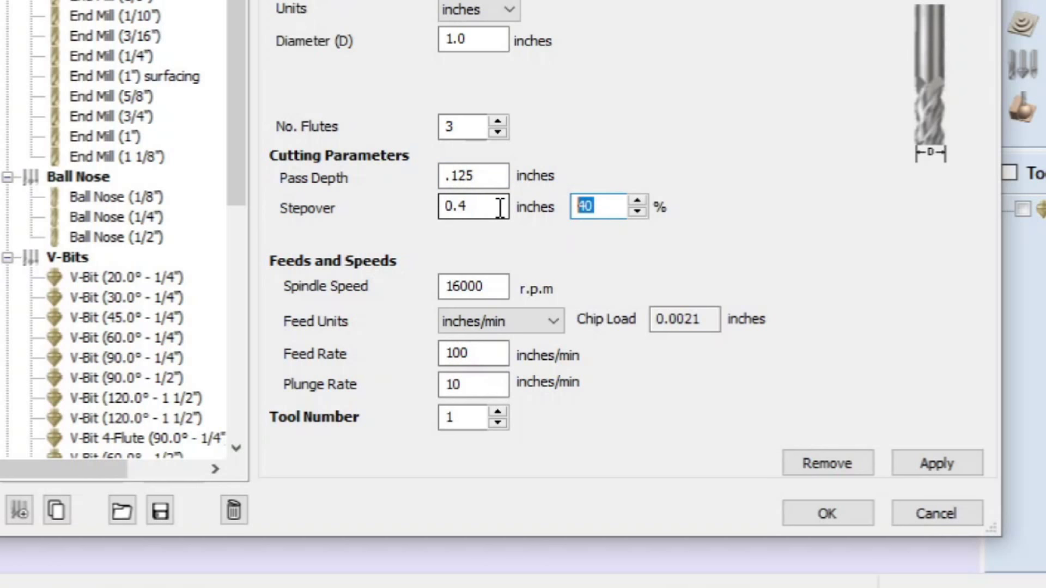
type("70")
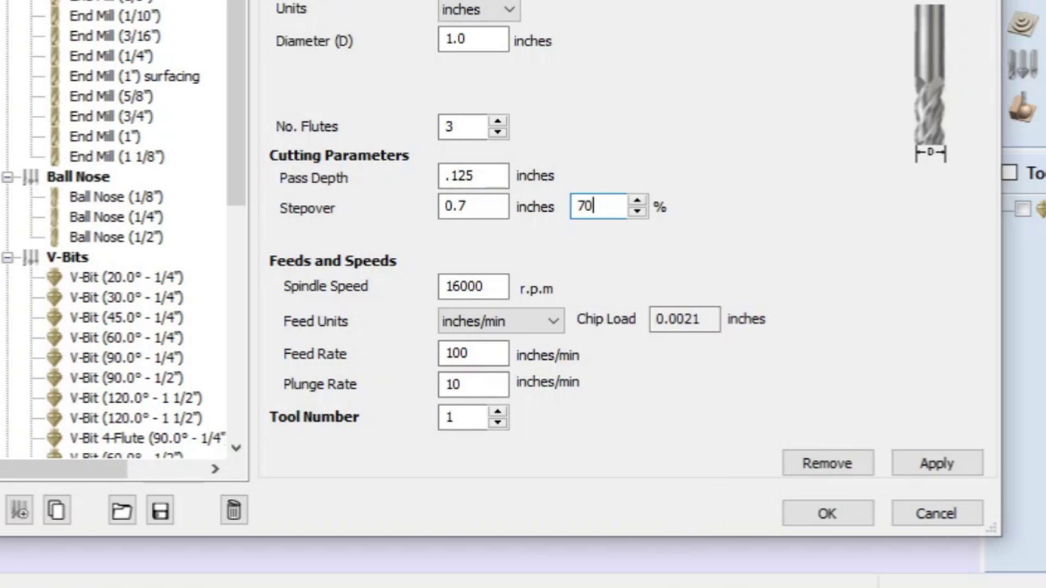
Step: Switch to the [New] drawing and pan and zoom onto the upper three-flute cutter diagram
mouse_move(656, 573)
left_click(595, 533)
scroll(604, 354, "down", 4)
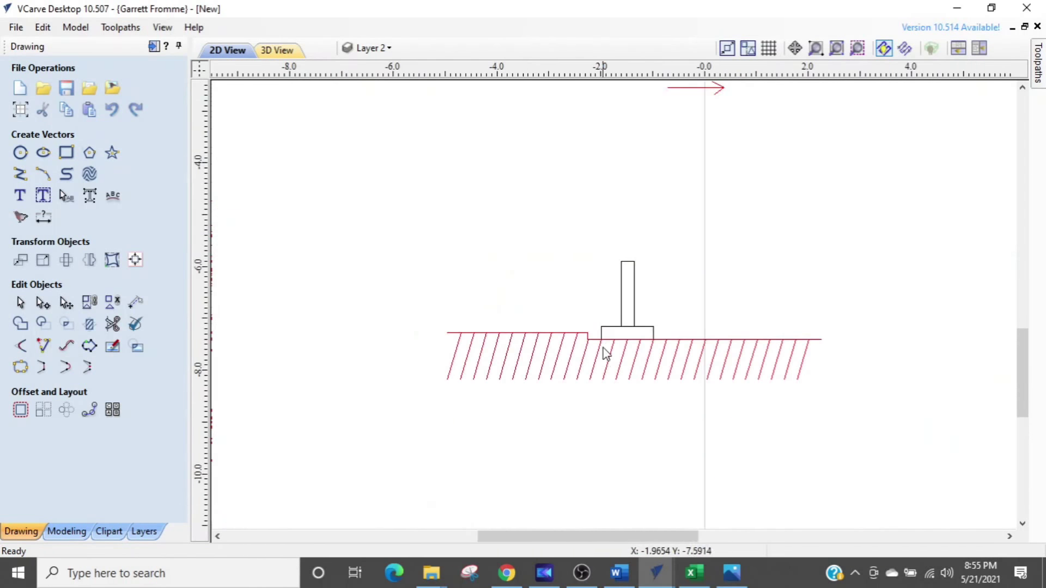
middle_click_drag(642, 215, 631, 387)
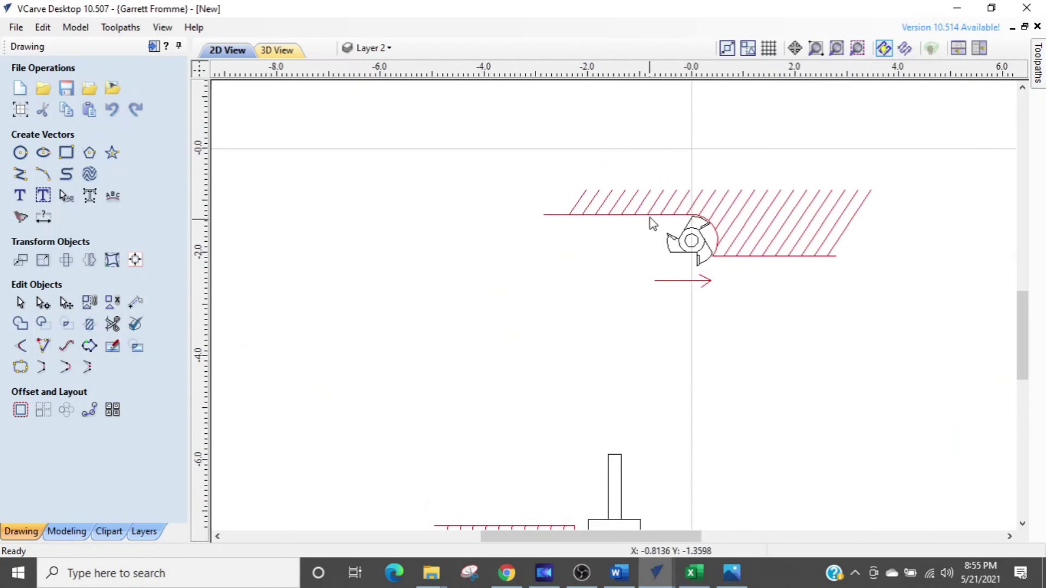
scroll(651, 219, "up", 3)
scroll(651, 217, "up", 1)
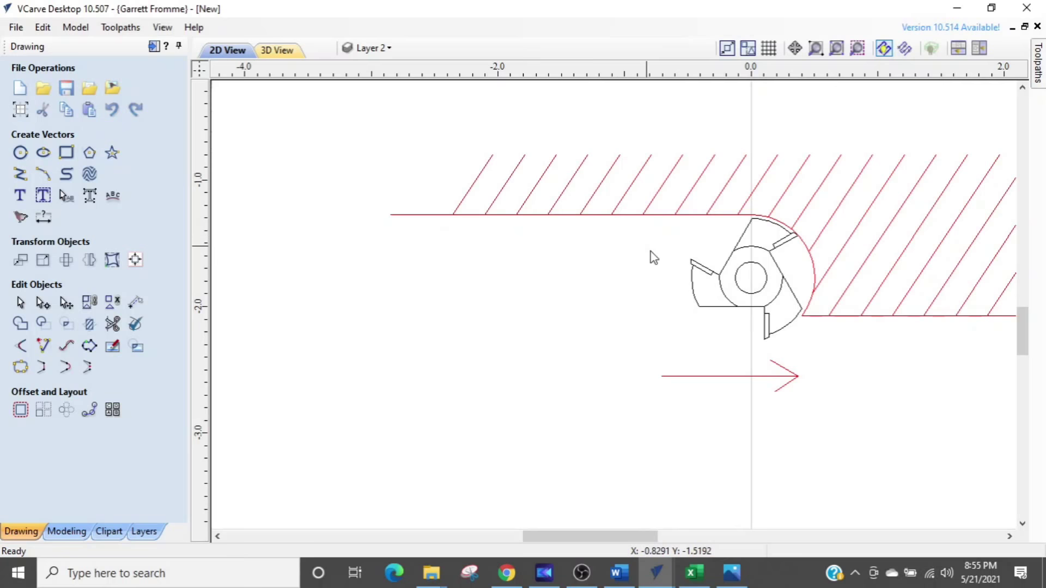
middle_click_drag(897, 215, 701, 192)
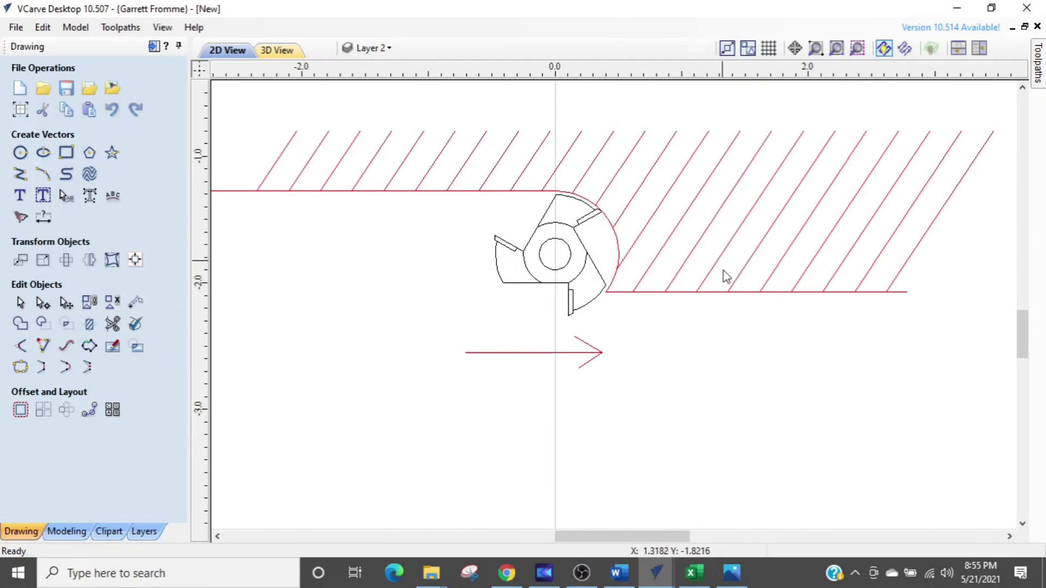
left_click(614, 286)
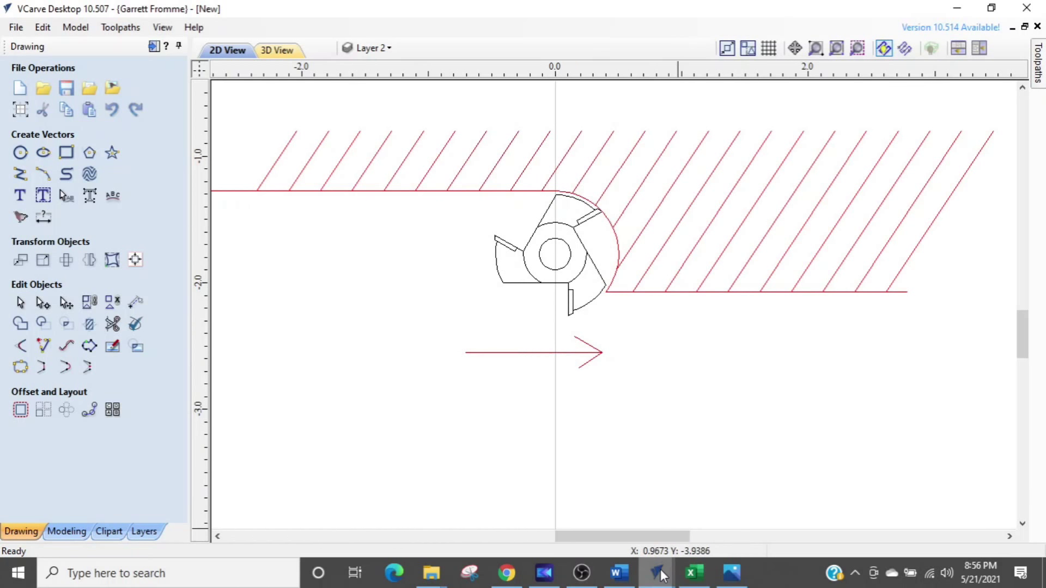
Step: Back in the Tool Database, set spindle speed to 13000 rpm and re-enter 100 inches/min feed rate
mouse_move(665, 569)
left_click(711, 529)
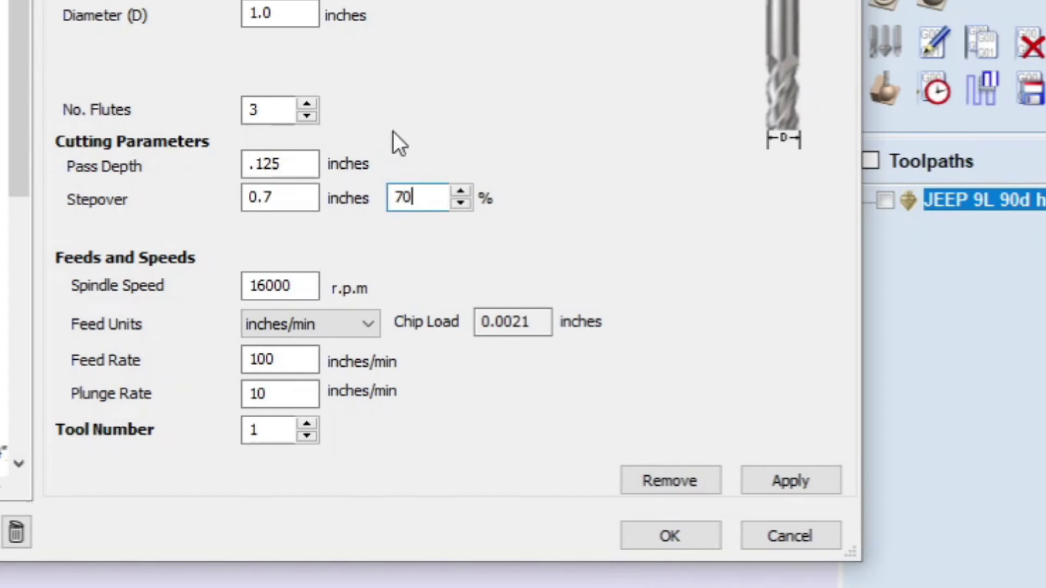
left_click(450, 209)
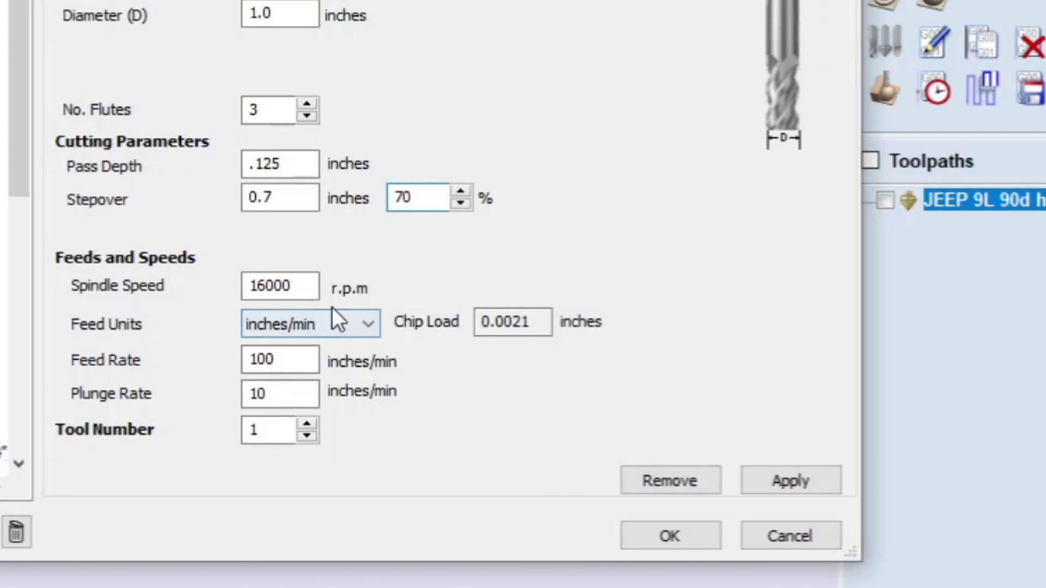
left_click_drag(315, 276, 214, 276)
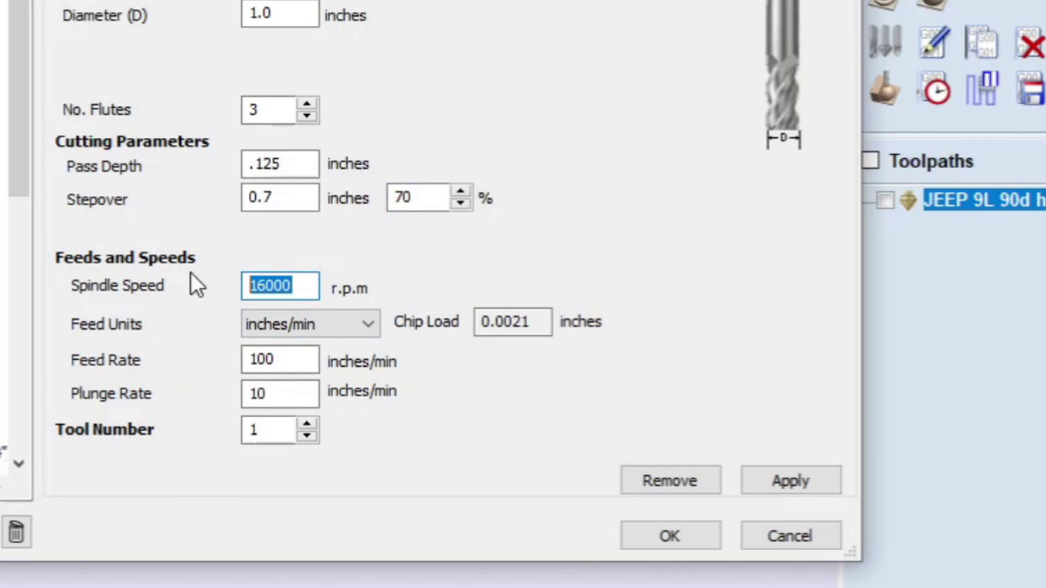
type("13000")
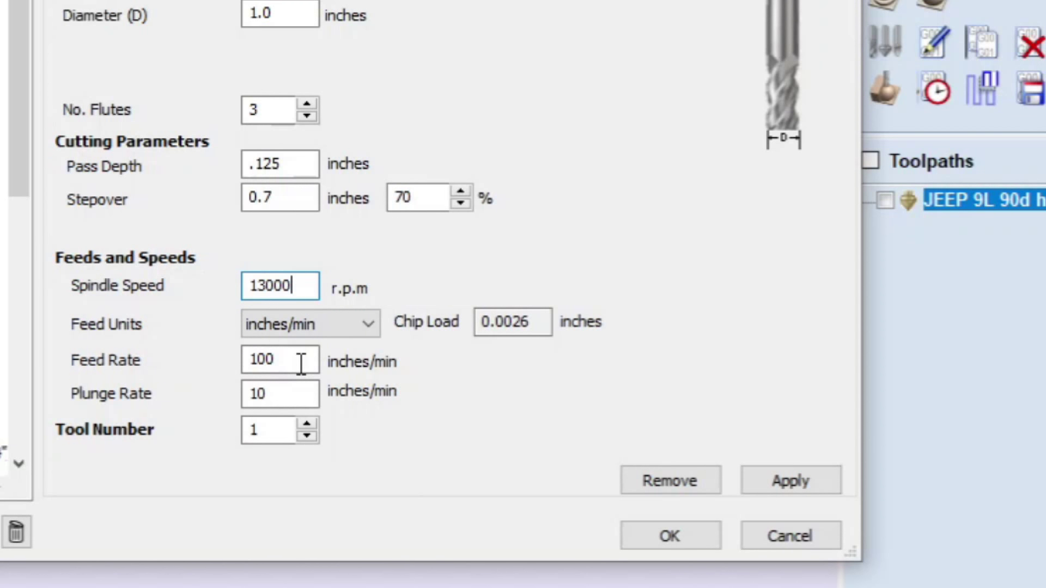
left_click_drag(301, 363, 226, 374)
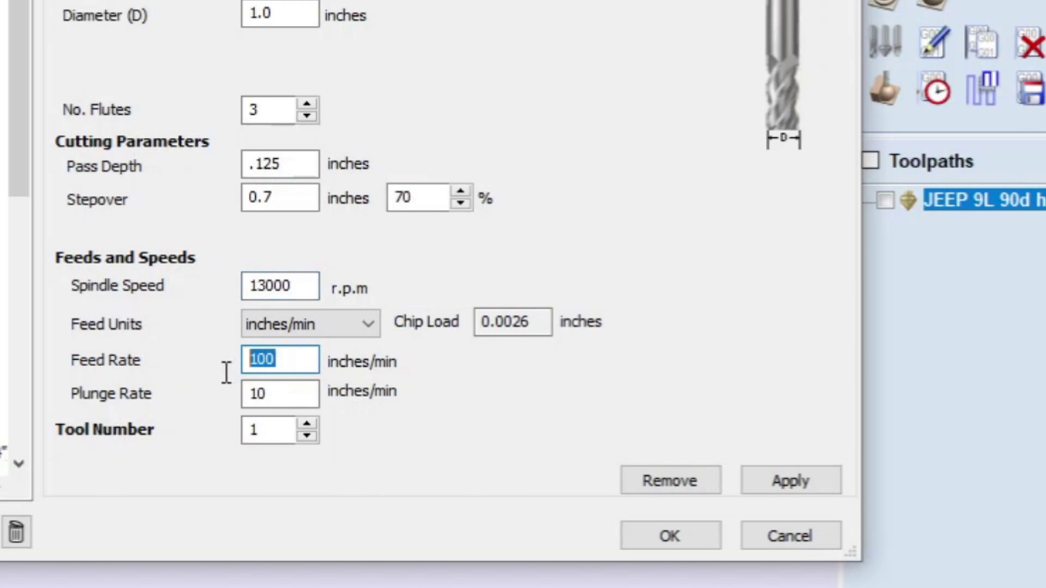
type("100")
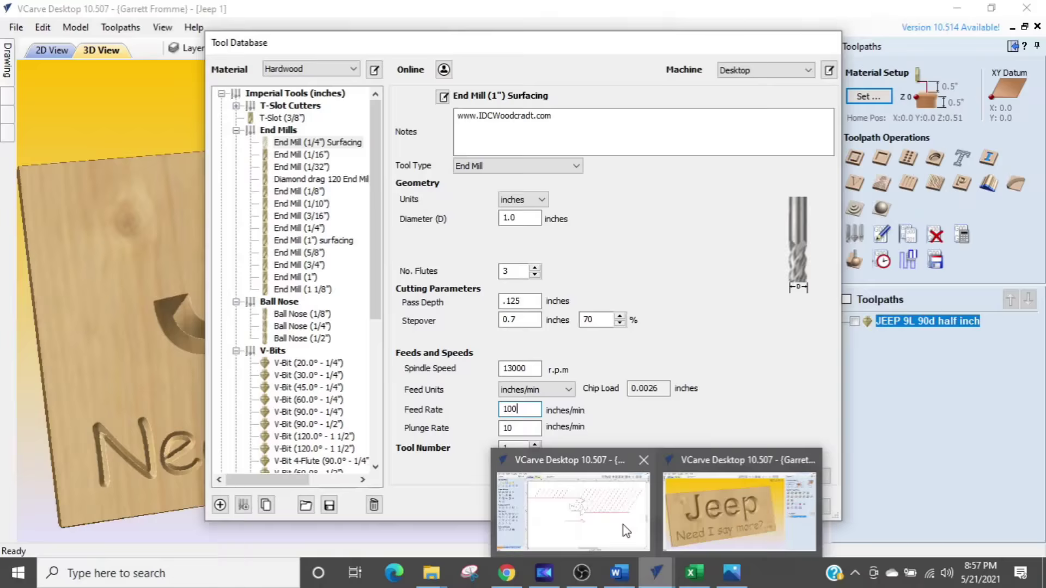
Step: In the [New] drawing, select the T-shaped cutter figure and drag it right along the ground line
left_click(376, 523)
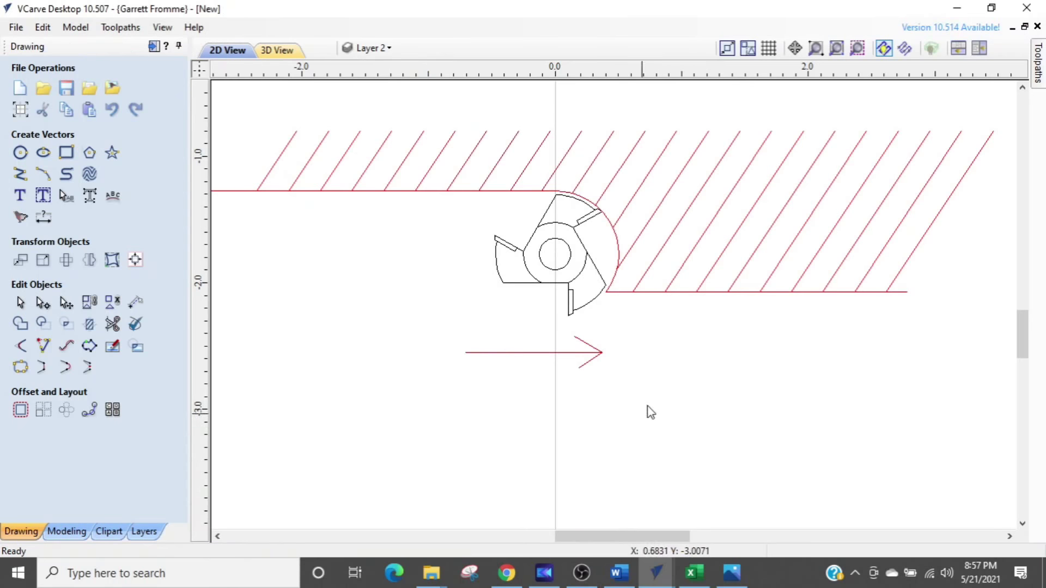
scroll(609, 267, "down", 3)
middle_click_drag(685, 356, 679, 227)
scroll(542, 420, "up", 5)
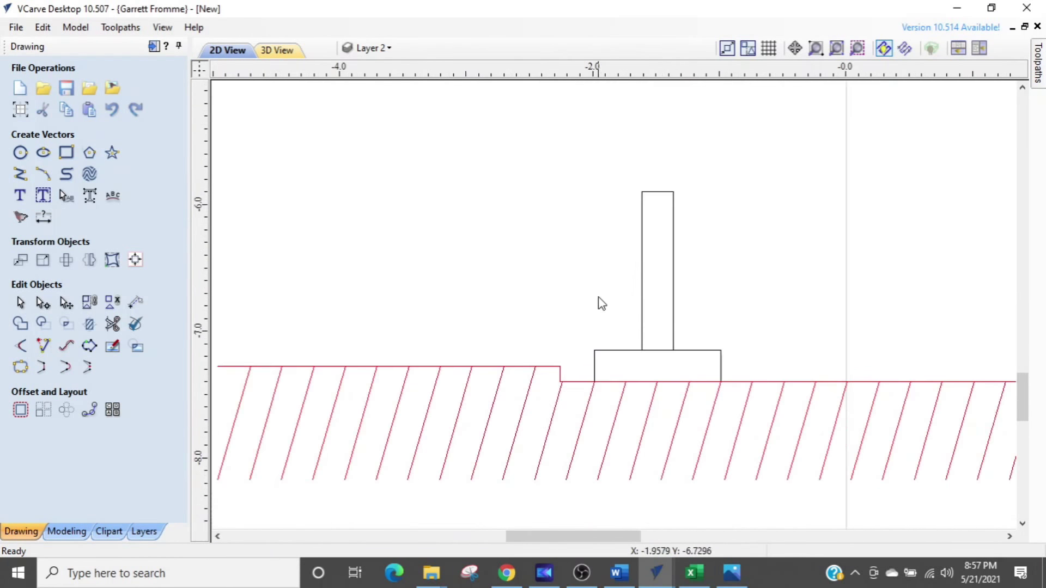
left_click(642, 296)
left_click(653, 297)
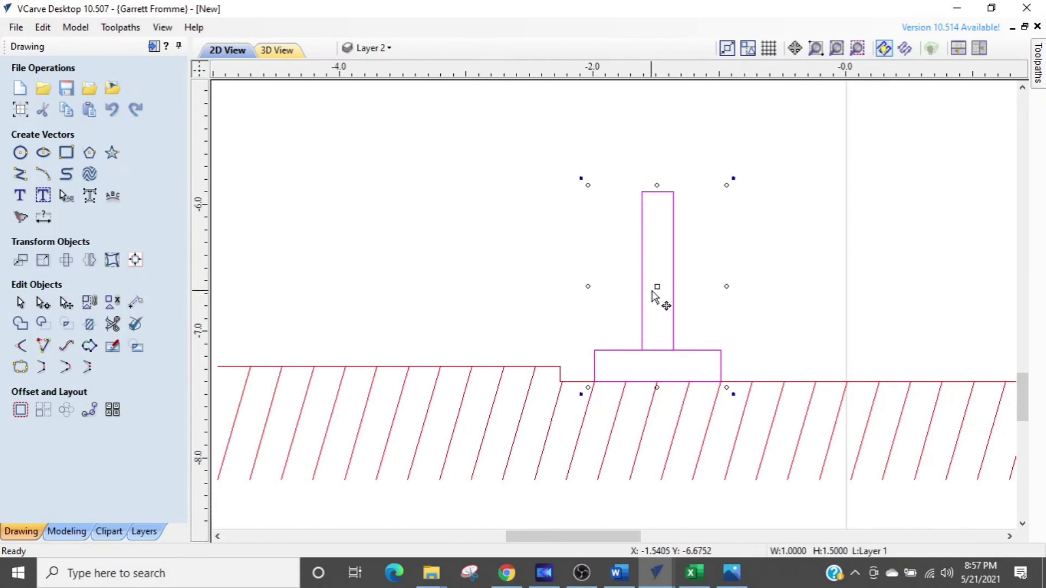
mouse_move(661, 284)
left_mouse_down()
mouse_move(658, 186)
mouse_move(651, 282)
mouse_move(432, 282)
mouse_move(658, 285)
left_mouse_up()
scroll(662, 383, "down", 2)
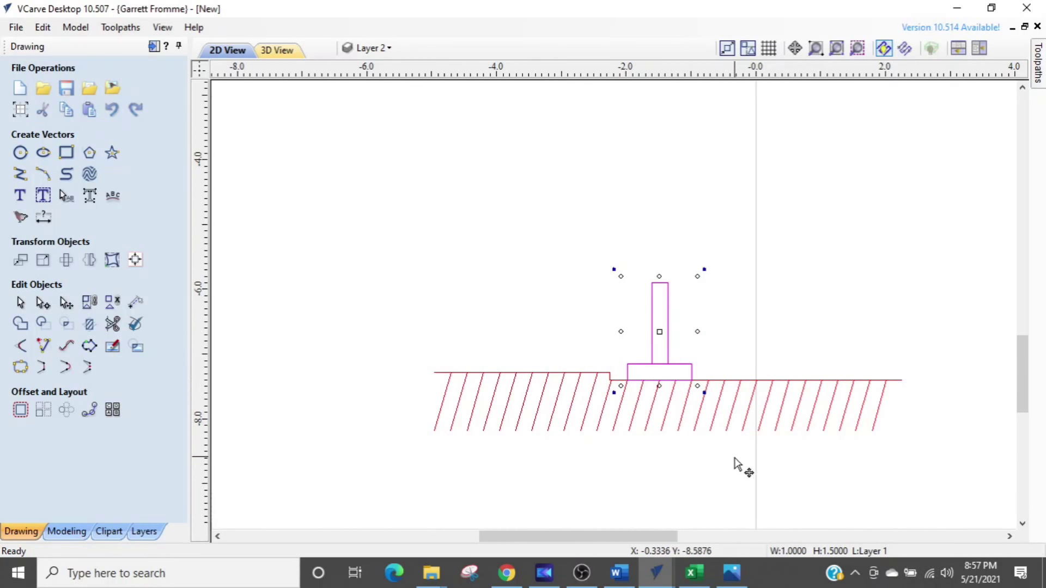
middle_click_drag(693, 408, 560, 397)
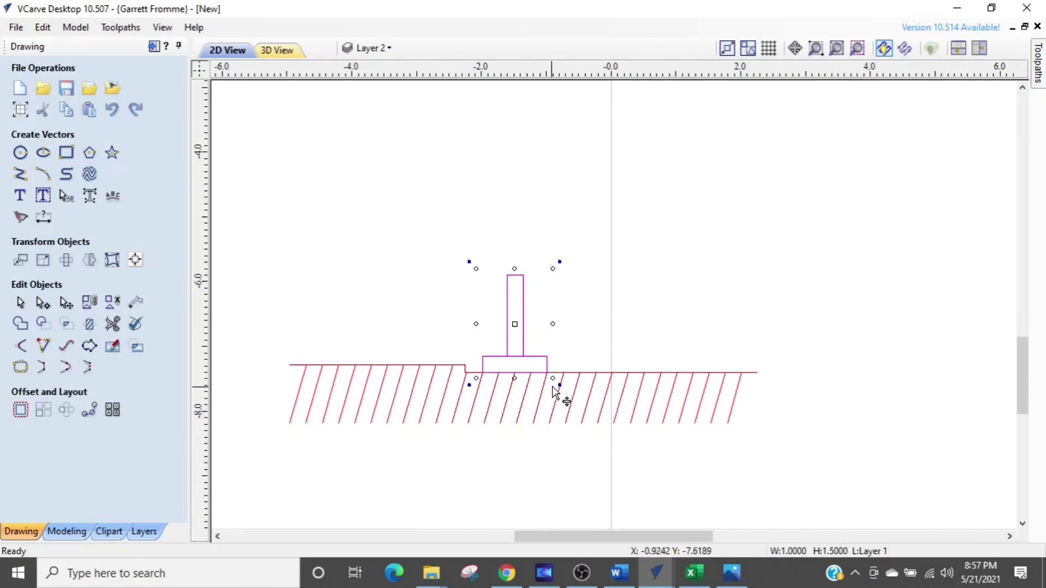
left_click_drag(519, 317, 667, 315)
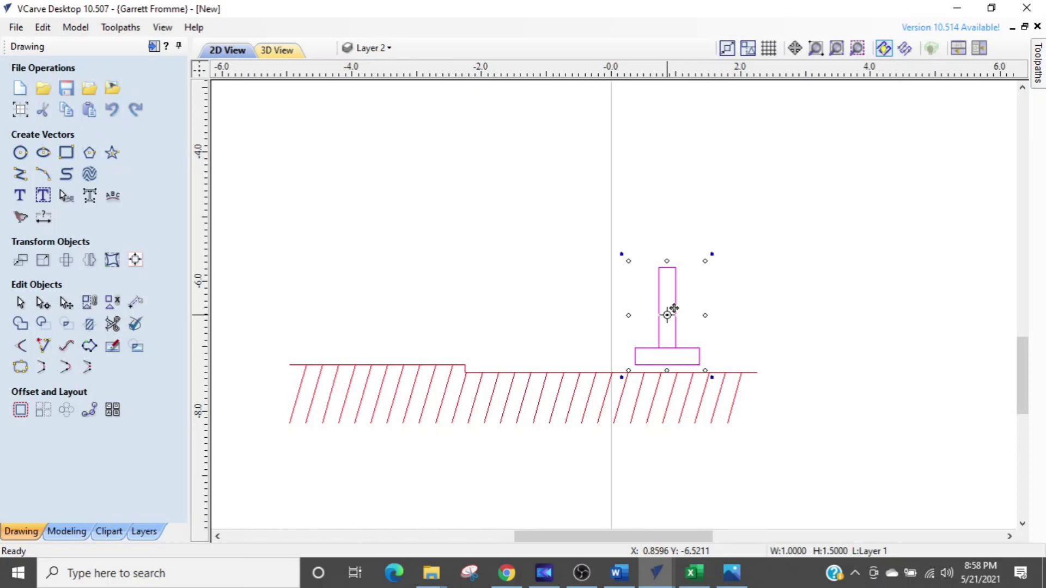
left_click(732, 574)
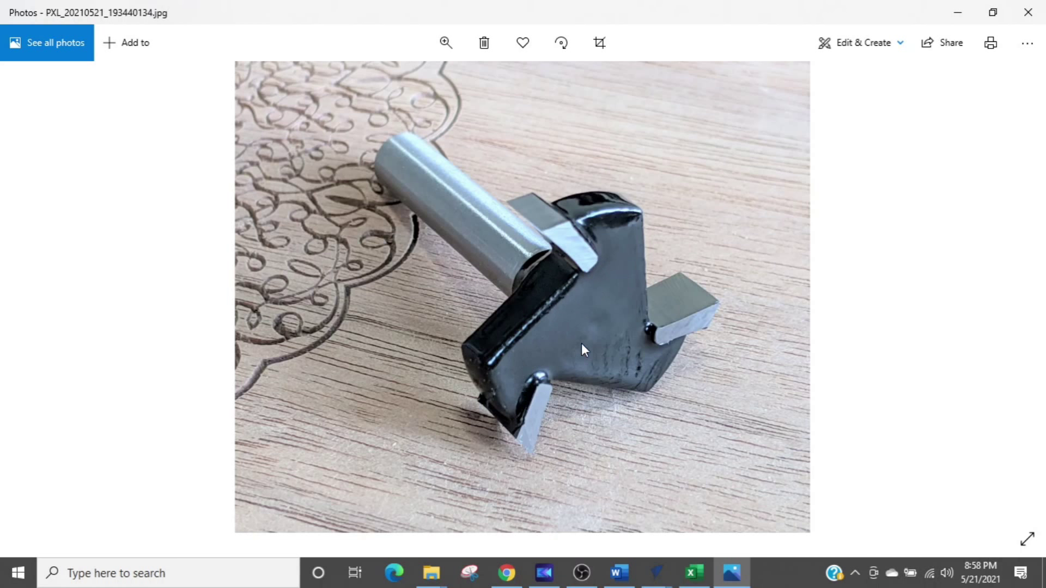
Step: Close the router bit photo to return to the milling diagram
left_click(594, 315)
Step: Move the T-shaped figure back left in the diagrams drawing, then return to Jeep 1's Tool Database
mouse_move(658, 578)
left_click(593, 522)
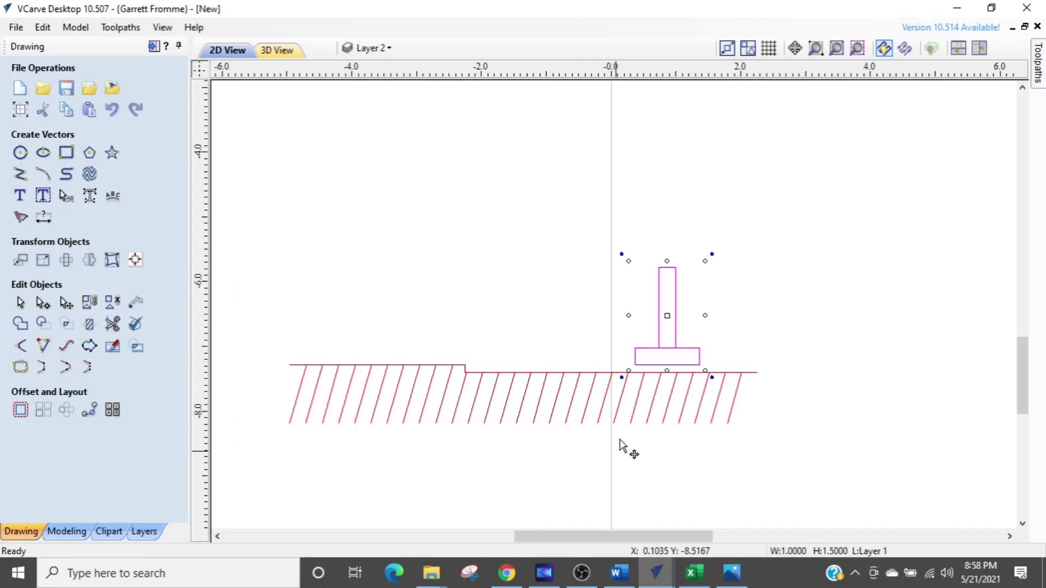
left_click_drag(663, 302, 522, 327)
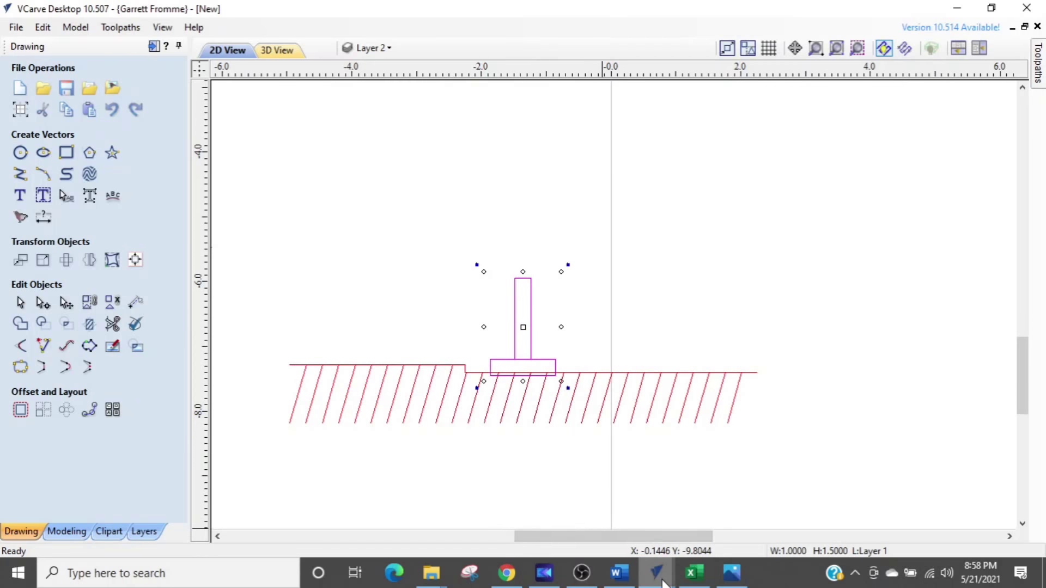
mouse_move(656, 572)
left_click(730, 531)
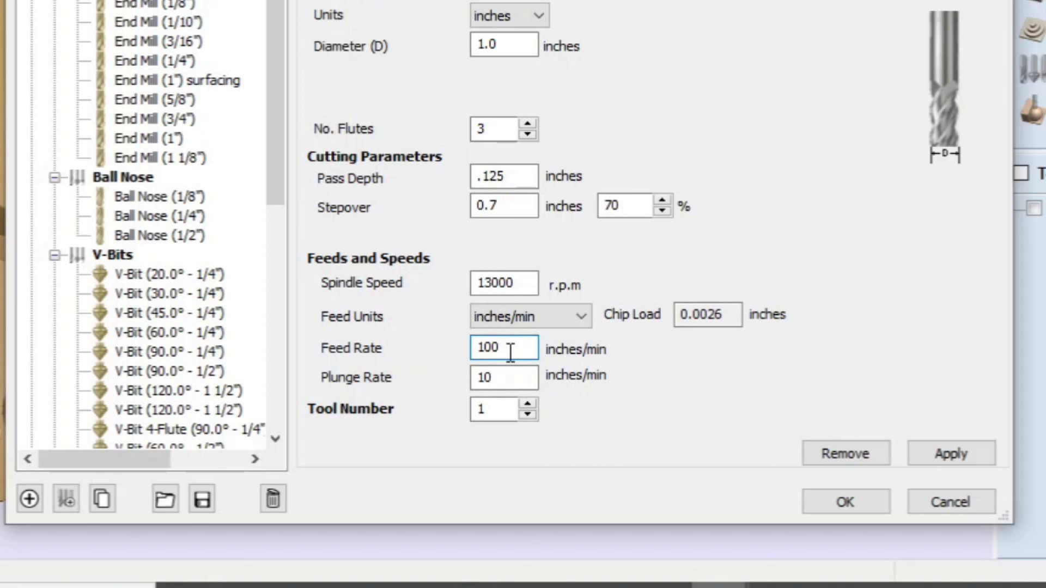
Step: Commit the 100 inches/min feed rate, apply the surfacing end mill's settings and reselect it
left_click(499, 416)
left_click(932, 454)
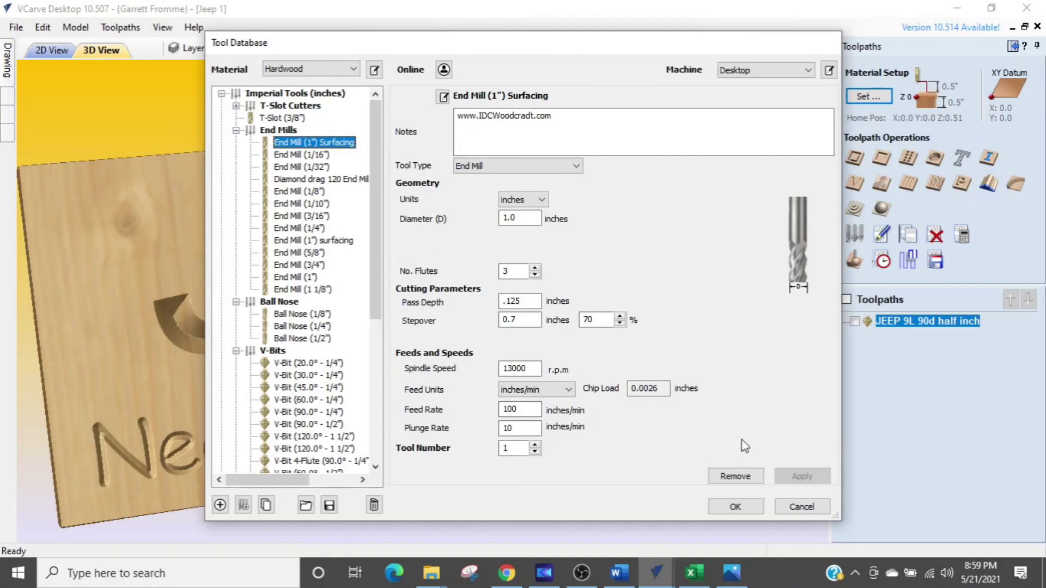
left_click(321, 142)
left_click(320, 142)
Step: Reveal the full End Mill (1") Surfacing name and keep feed units at inches/min
left_click(462, 103)
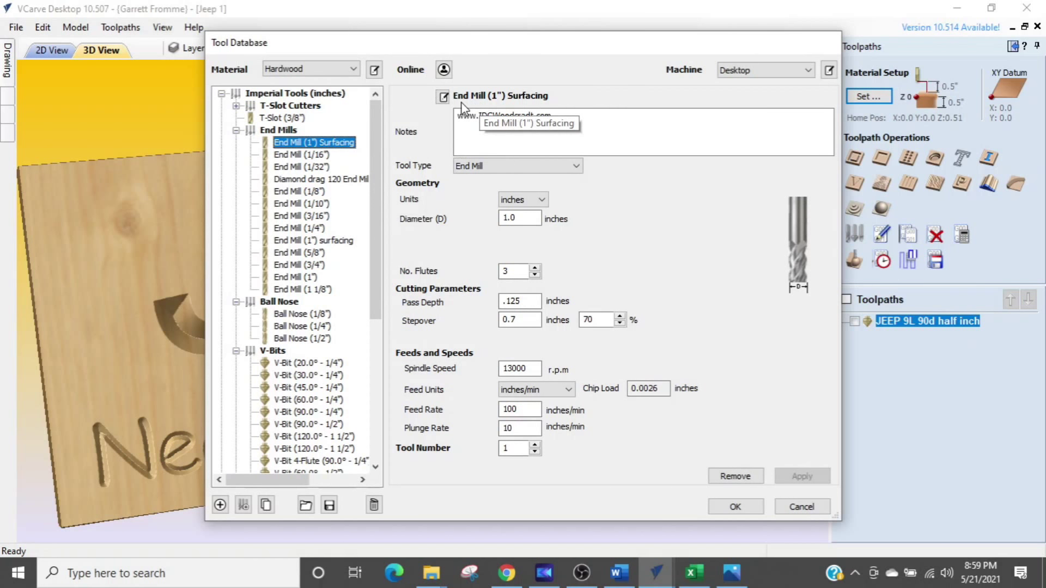
left_click(533, 99)
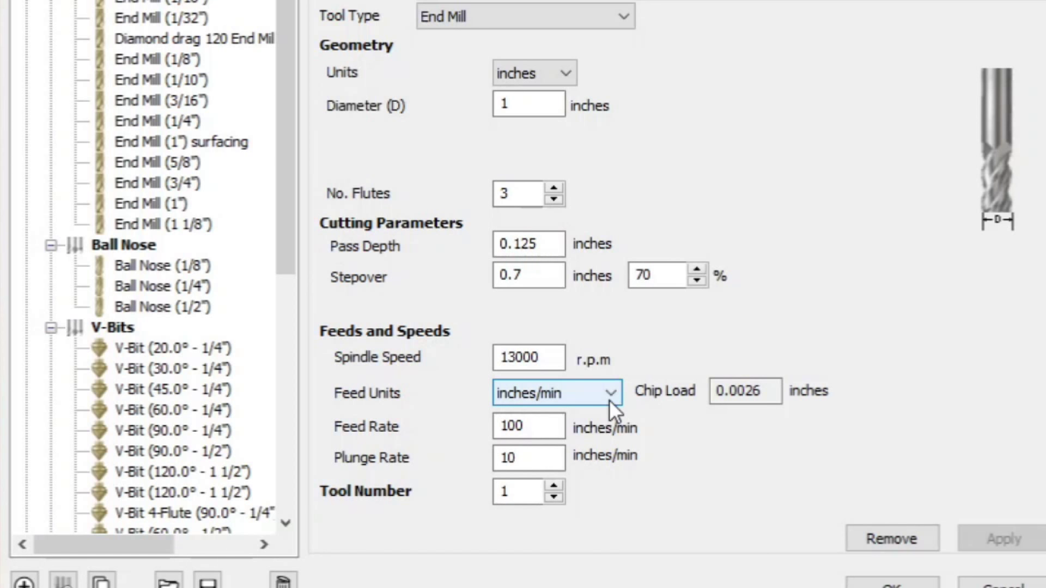
left_click(608, 400)
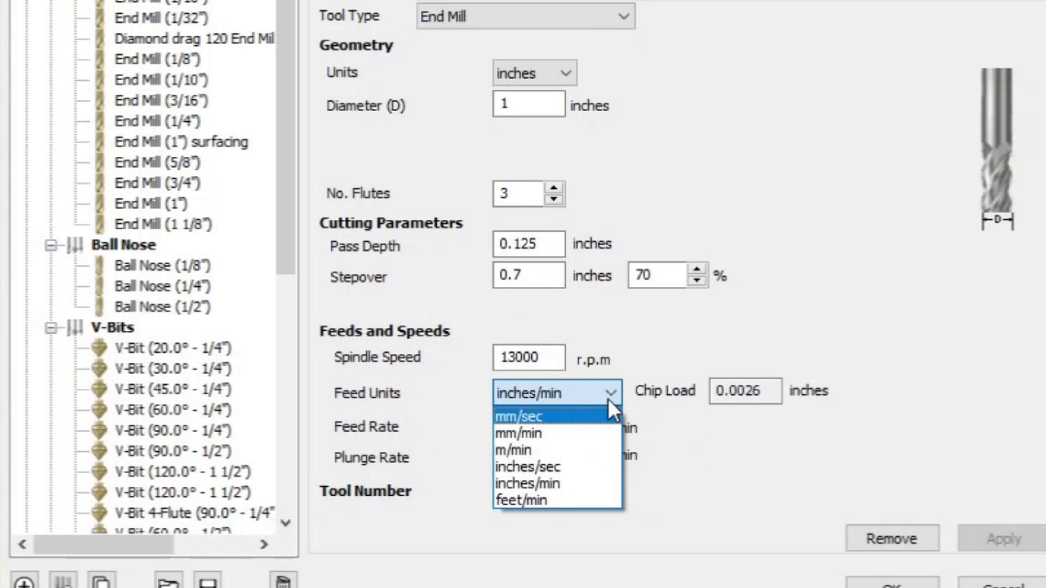
left_click(608, 398)
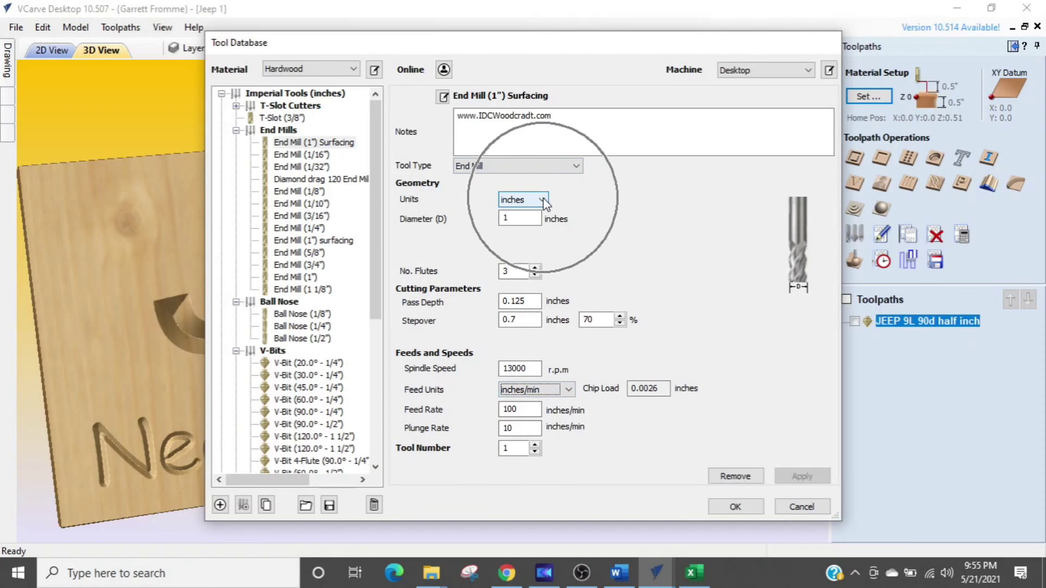
left_click(541, 200)
left_click(508, 213)
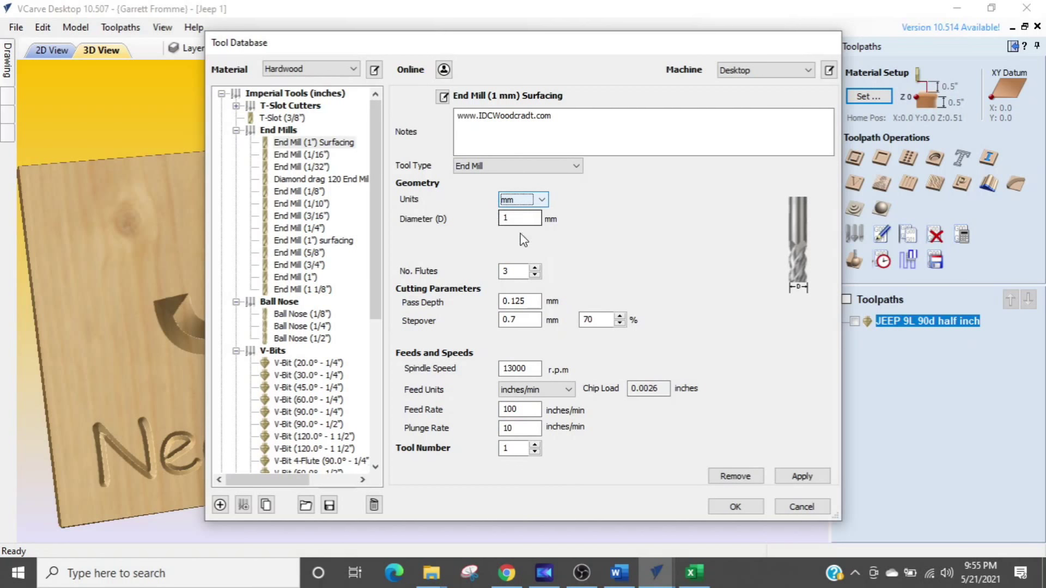
left_click(801, 476)
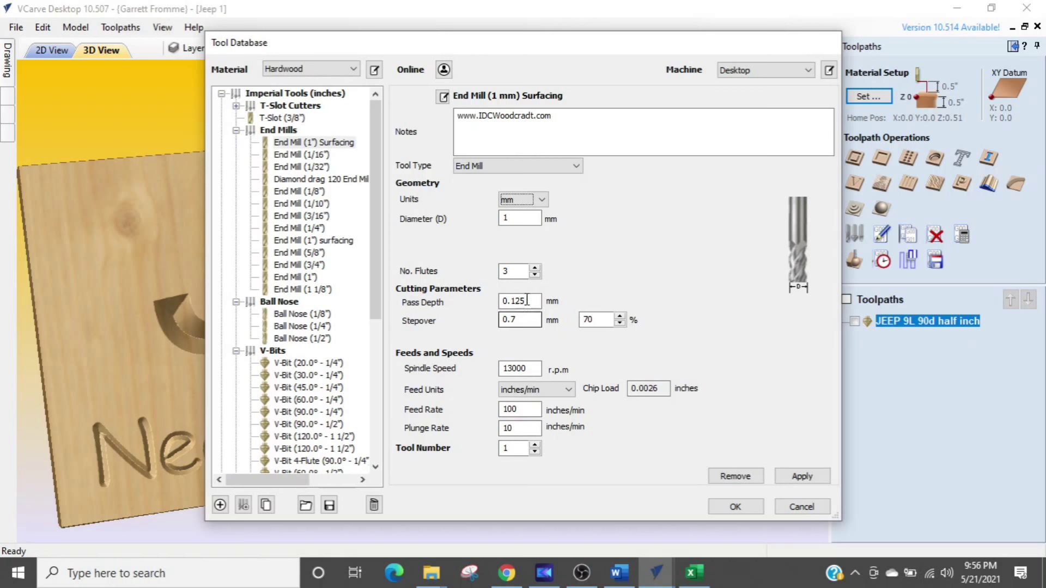
left_click(545, 203)
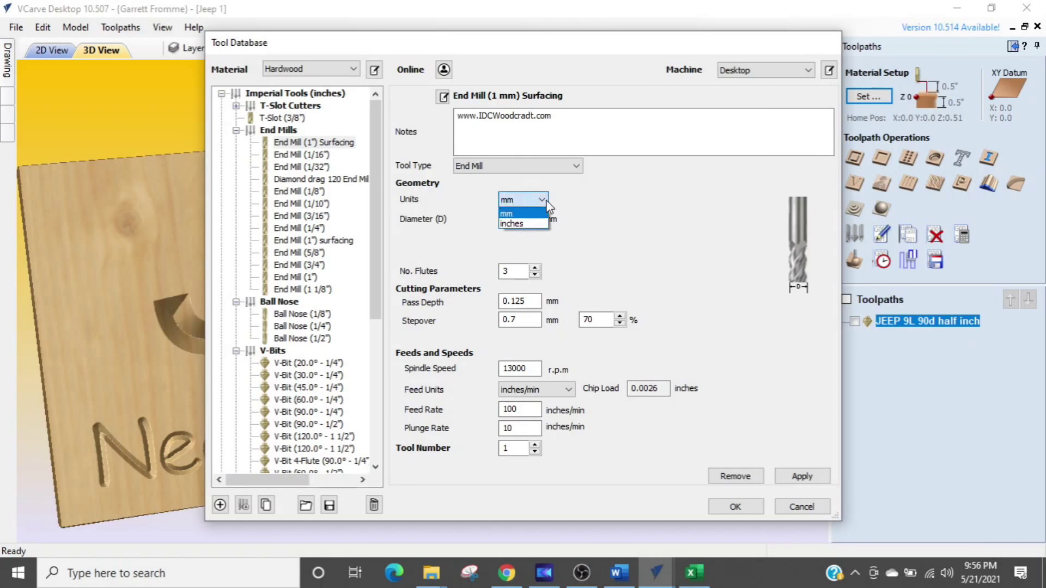
left_click(522, 223)
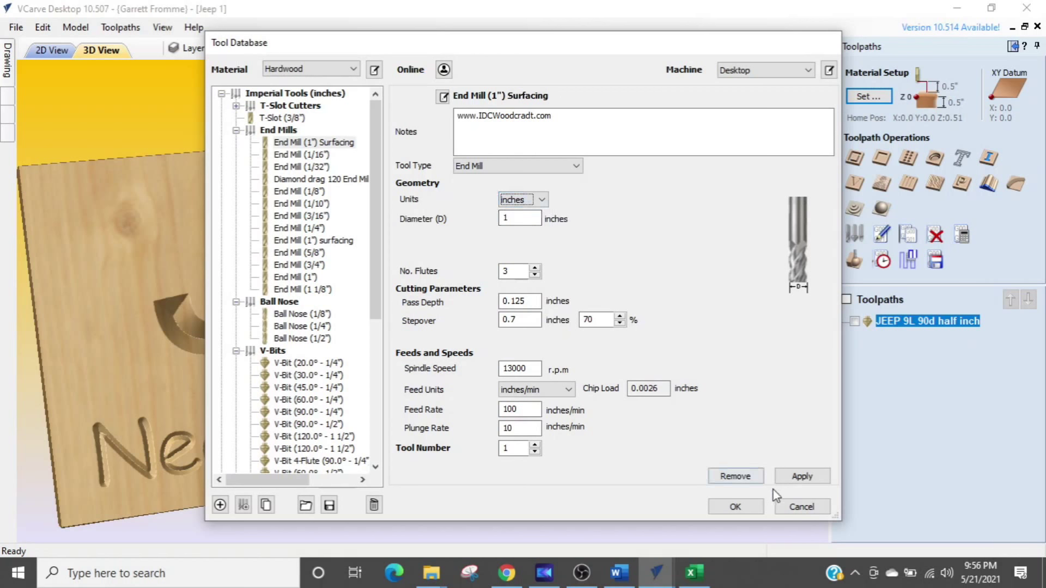
left_click(800, 506)
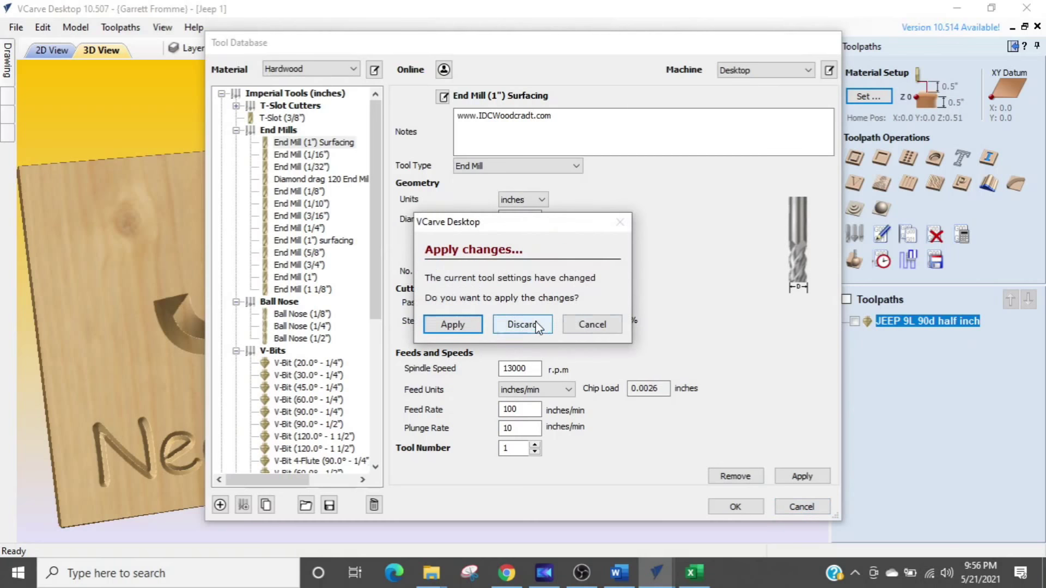
left_click(607, 331)
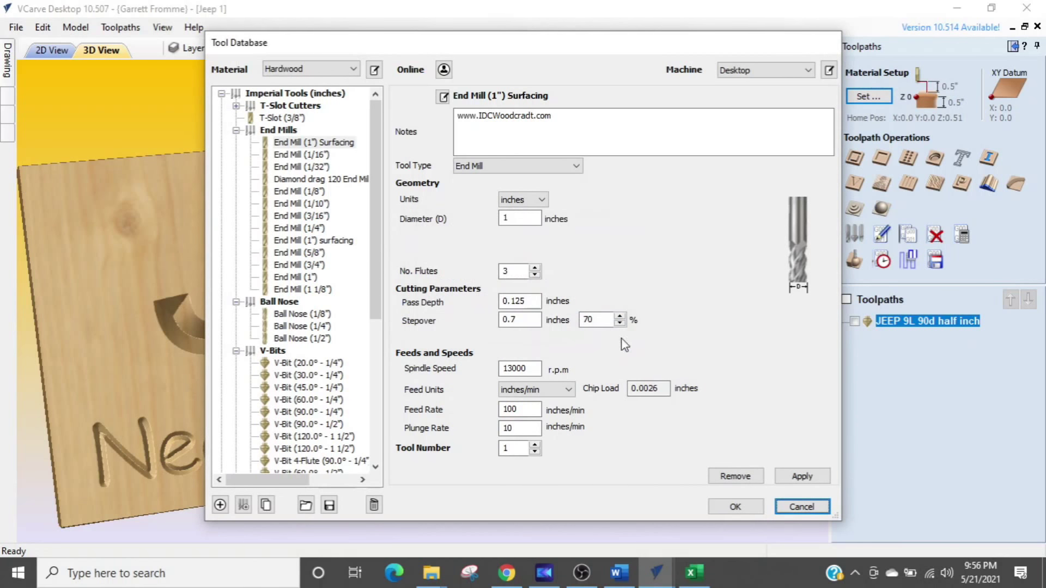
Step: Close the Tool Database, minimise the recorder and switch to the milling diagrams drawing
left_click(740, 513)
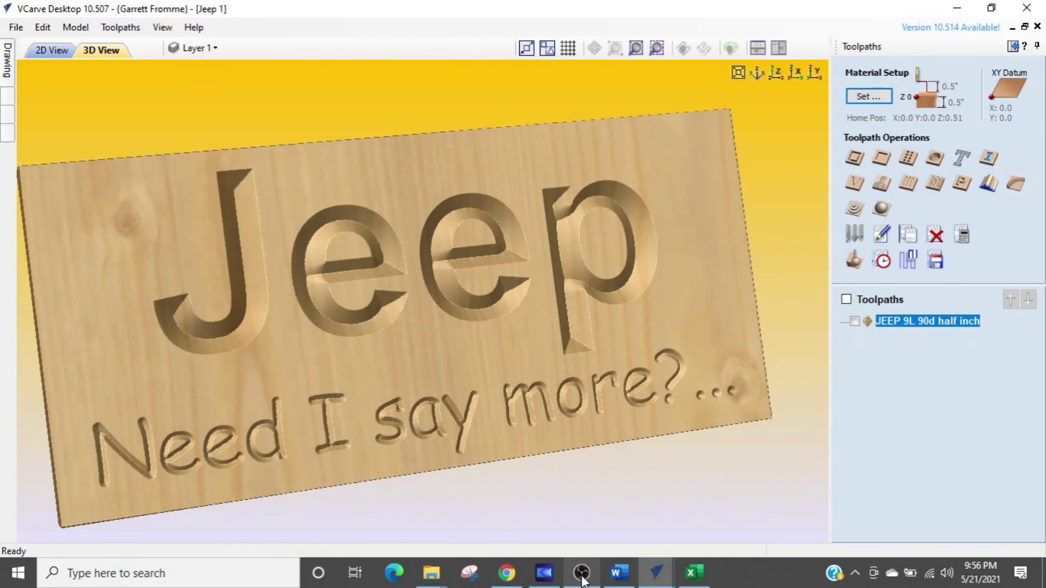
left_click(582, 576)
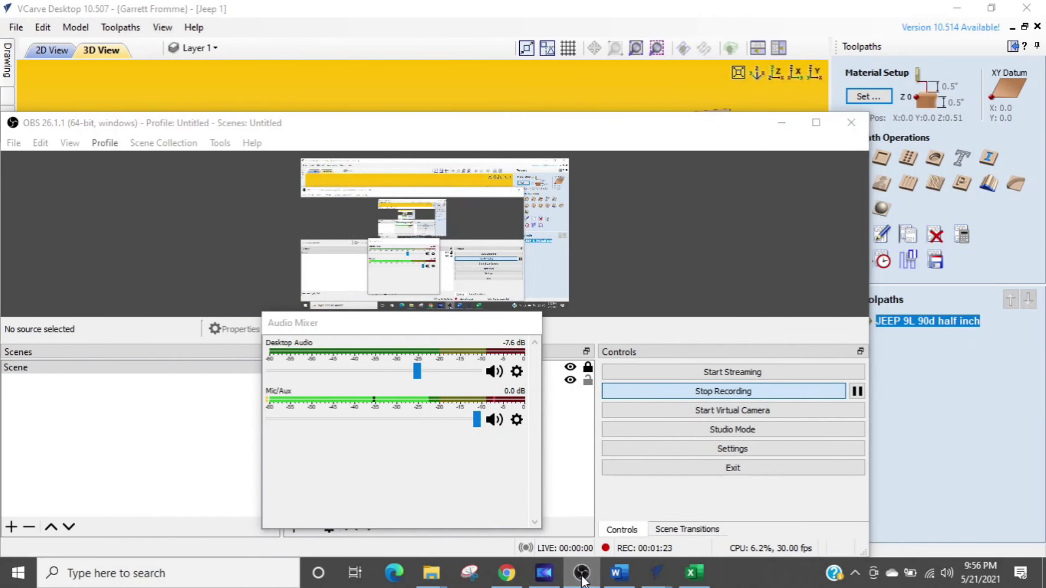
left_click(582, 576)
mouse_move(656, 569)
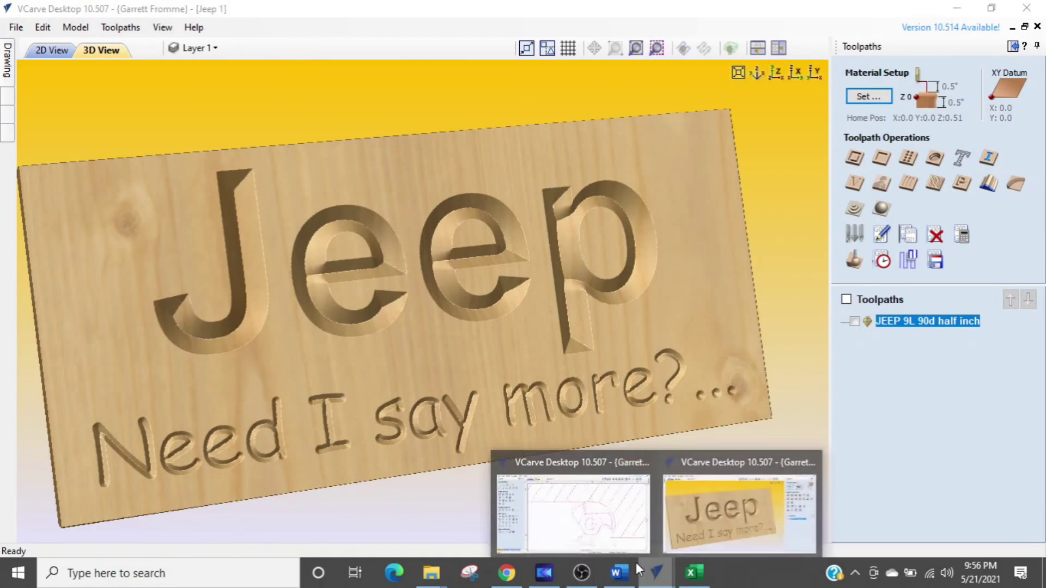
left_click(573, 531)
Step: Open the 2D Profile Toolpath form from the Toolpaths panel
scroll(677, 409, "down", 3)
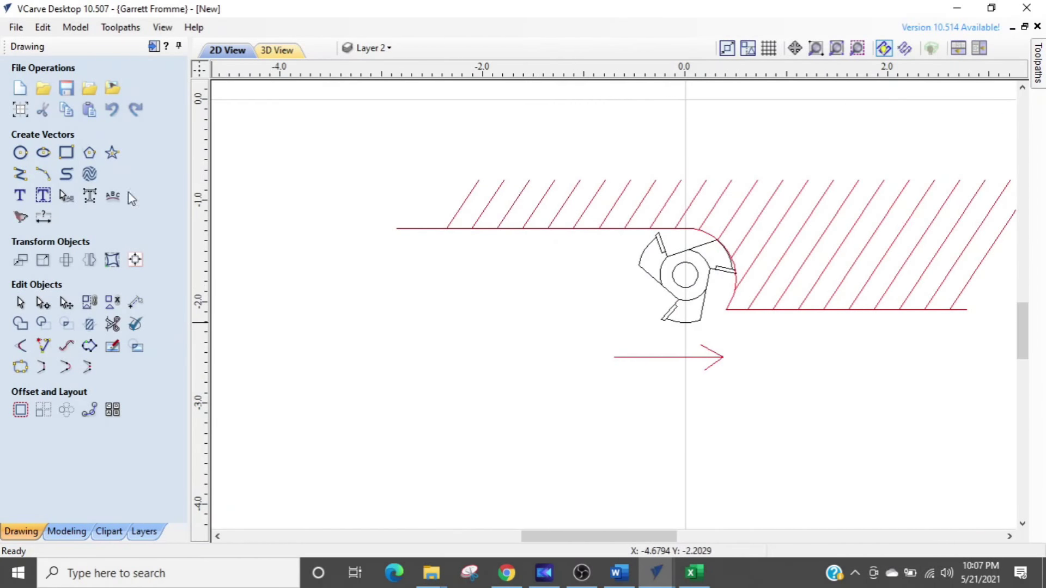
left_click(156, 51)
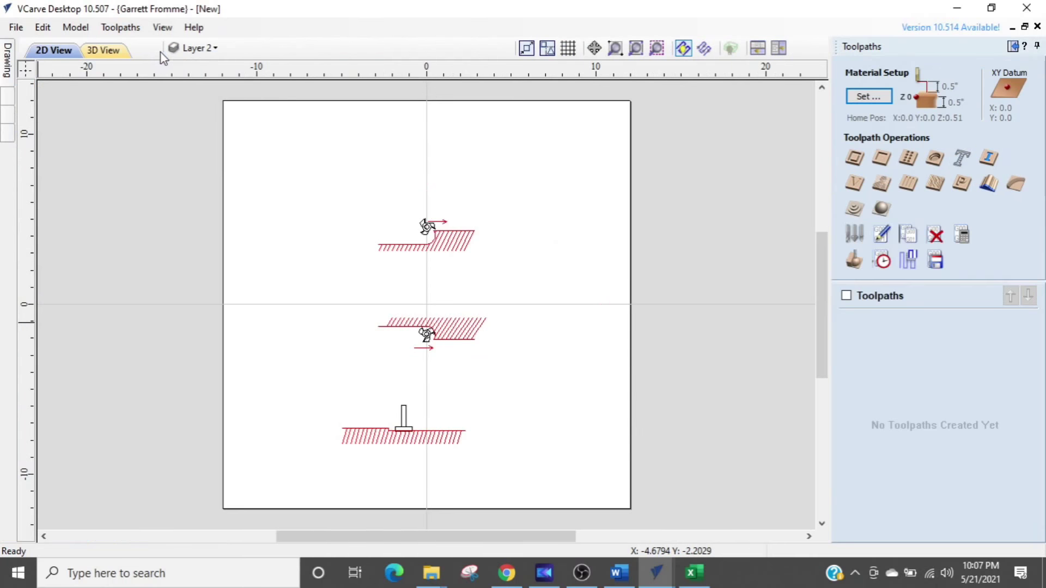
left_click(860, 163)
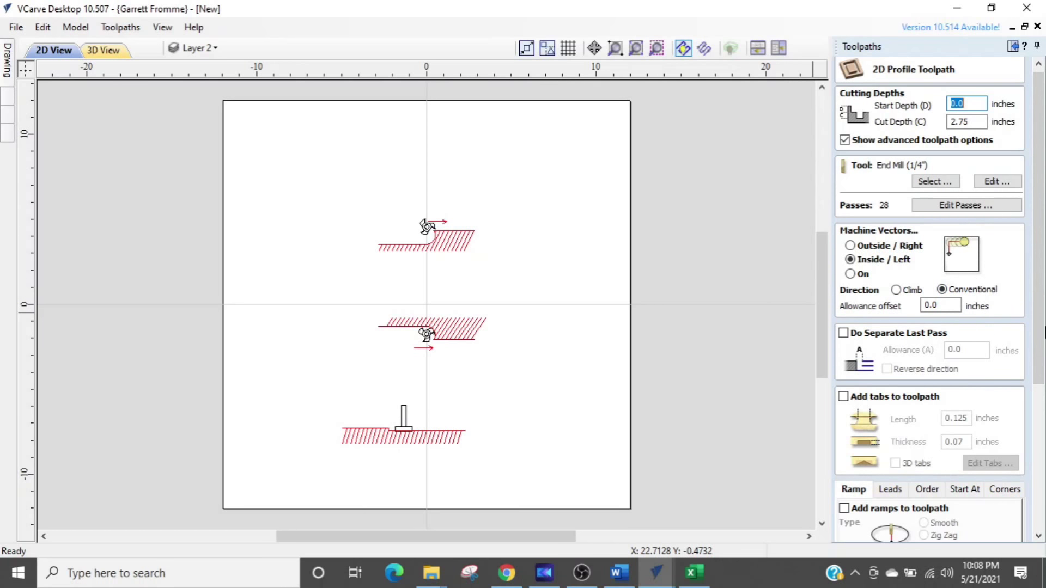
Step: Close the Profile form, review Pocket Toolpath's climb versus conventional Cut Direction, then close it unused
left_click_drag(1044, 332, 1008, 484)
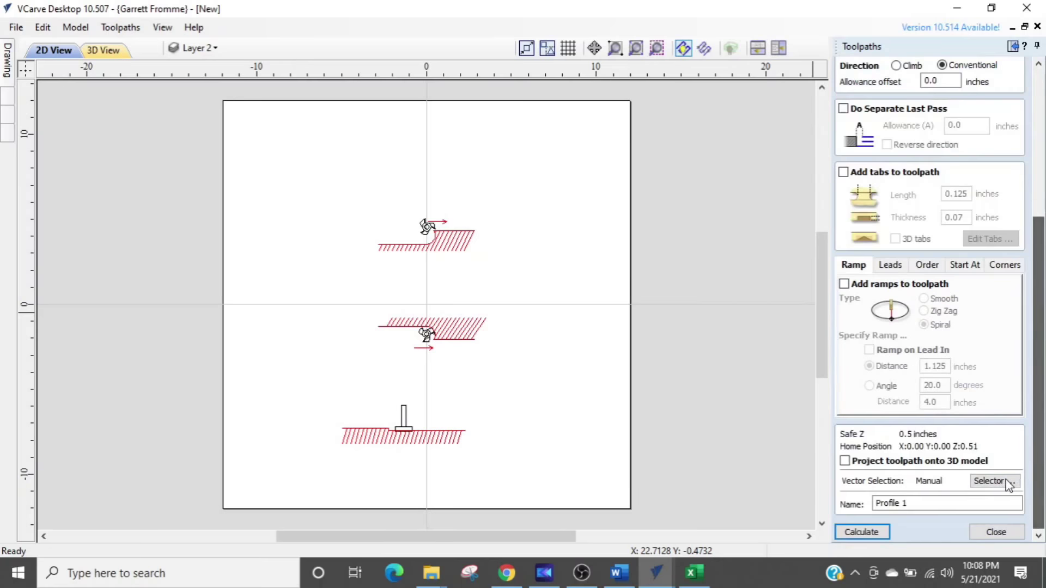
left_click(996, 532)
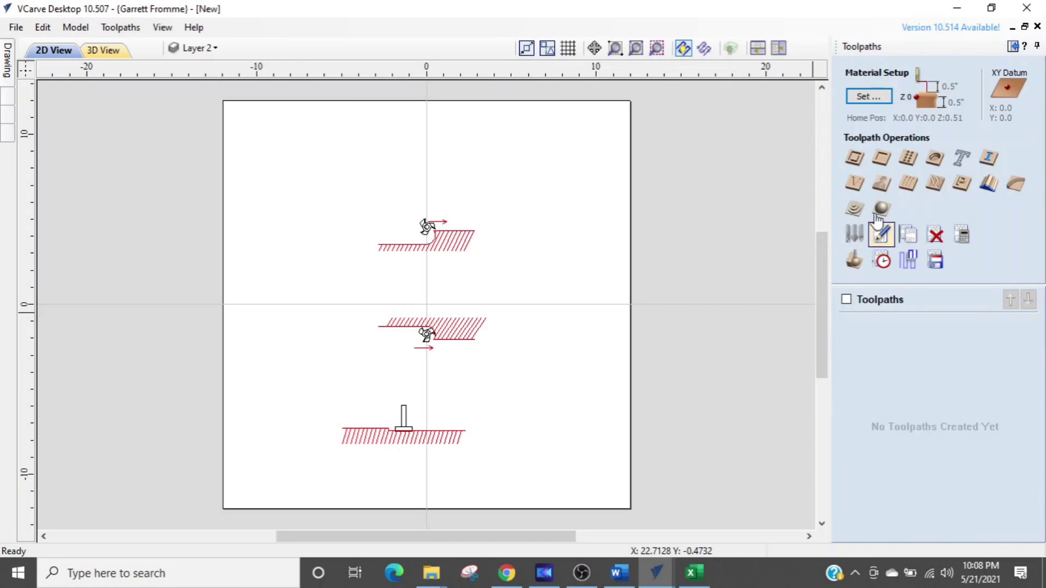
left_click(879, 160)
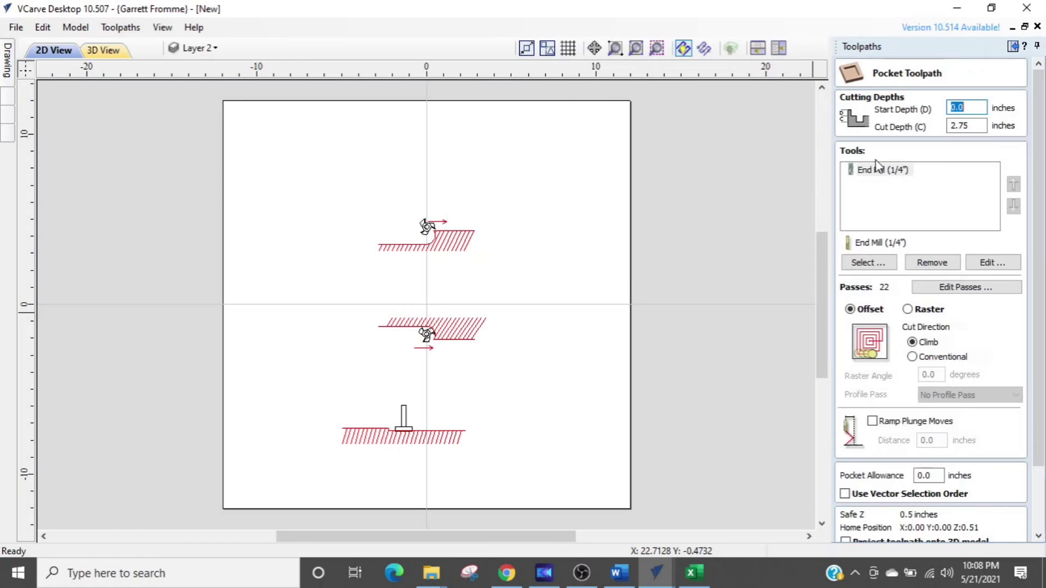
left_click(913, 343)
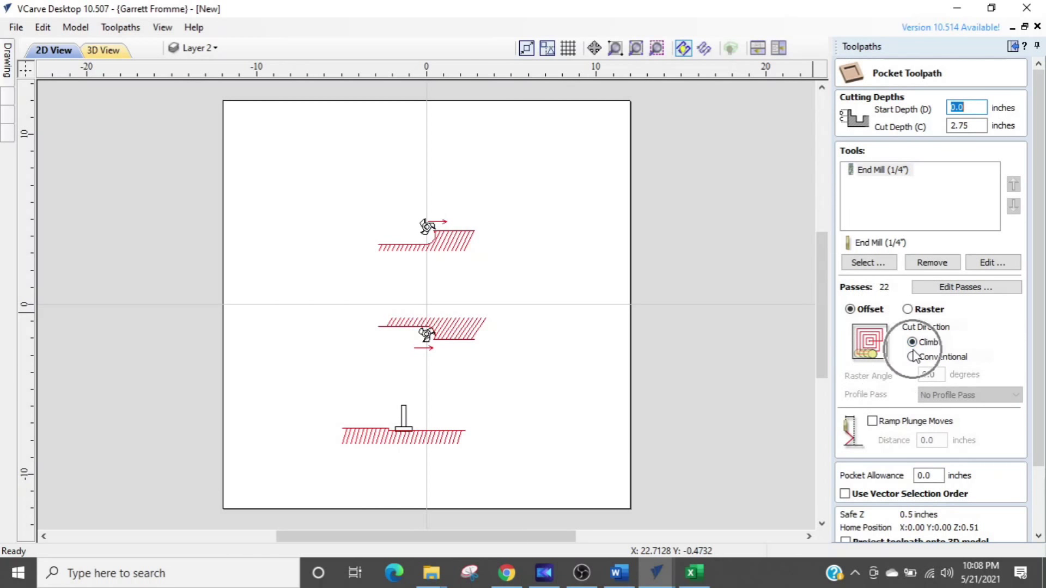
left_click_drag(1040, 245, 1040, 308)
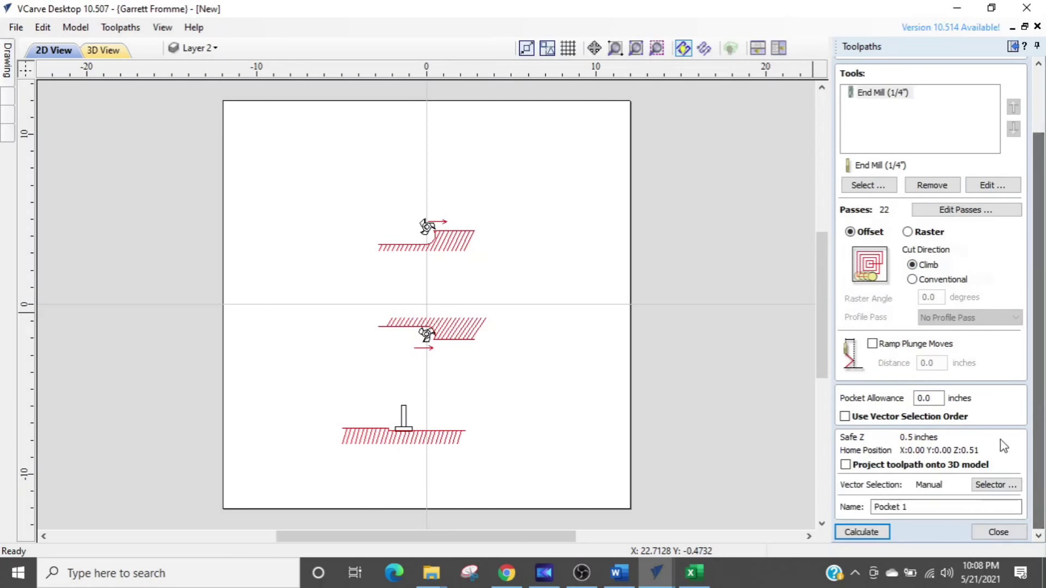
left_click(989, 532)
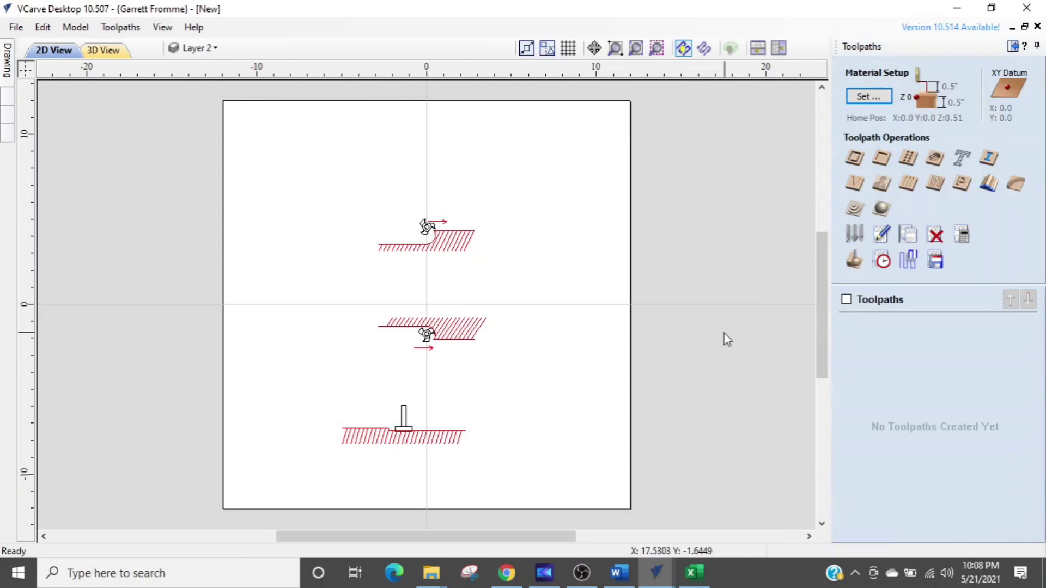
Step: Return to the drawing tools and zoom in on the cutter diagram with nothing selected
left_click(1011, 47)
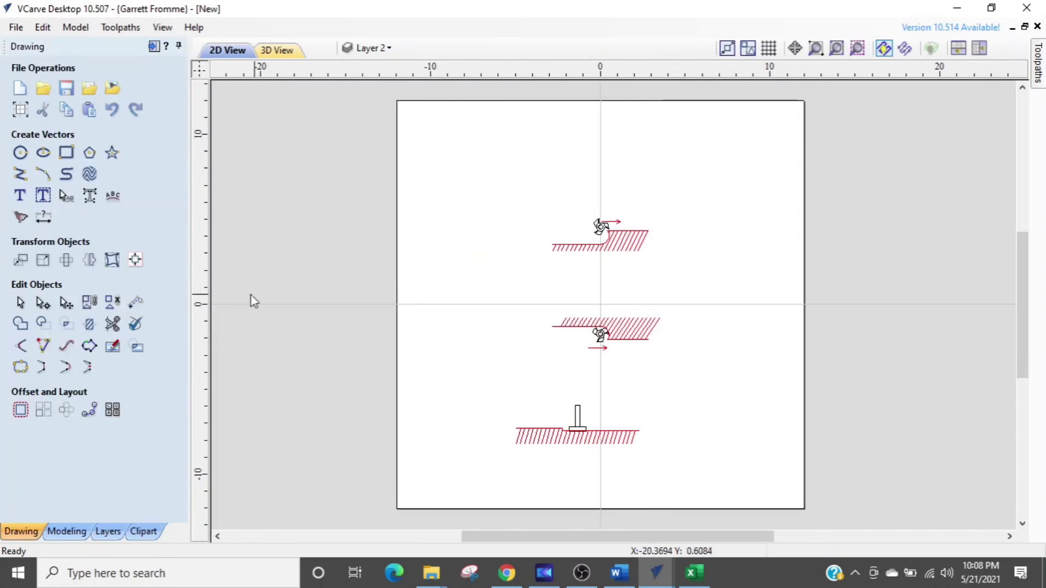
scroll(567, 370, "up", 3)
scroll(566, 369, "up", 5)
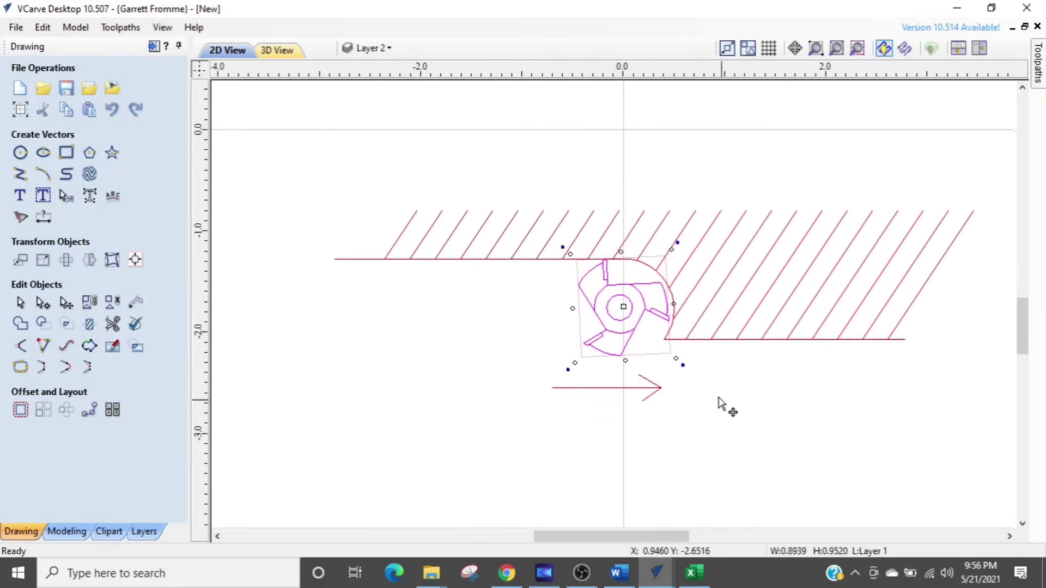
left_click(773, 400)
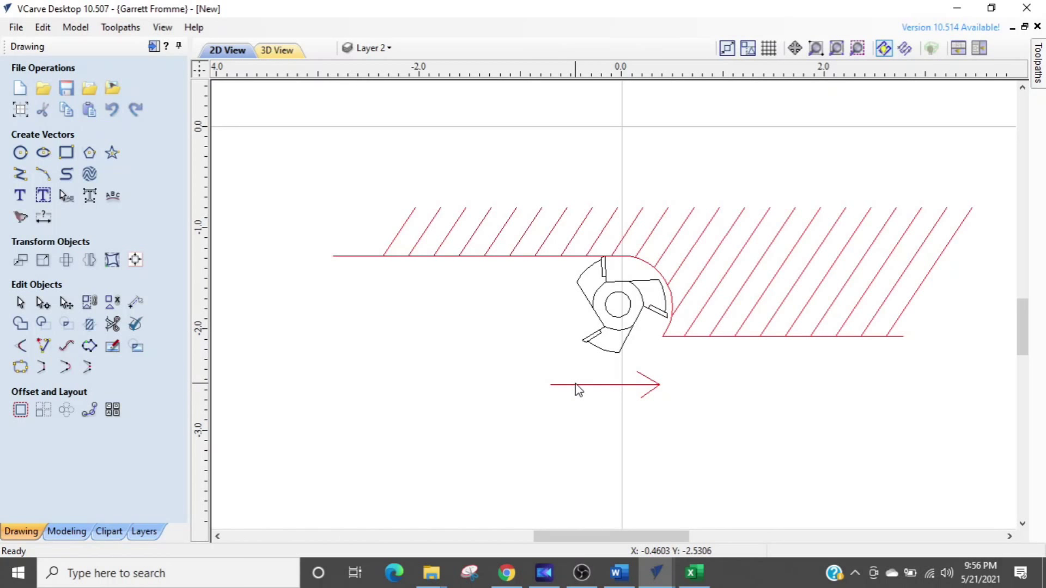
scroll(593, 359, "up", 1)
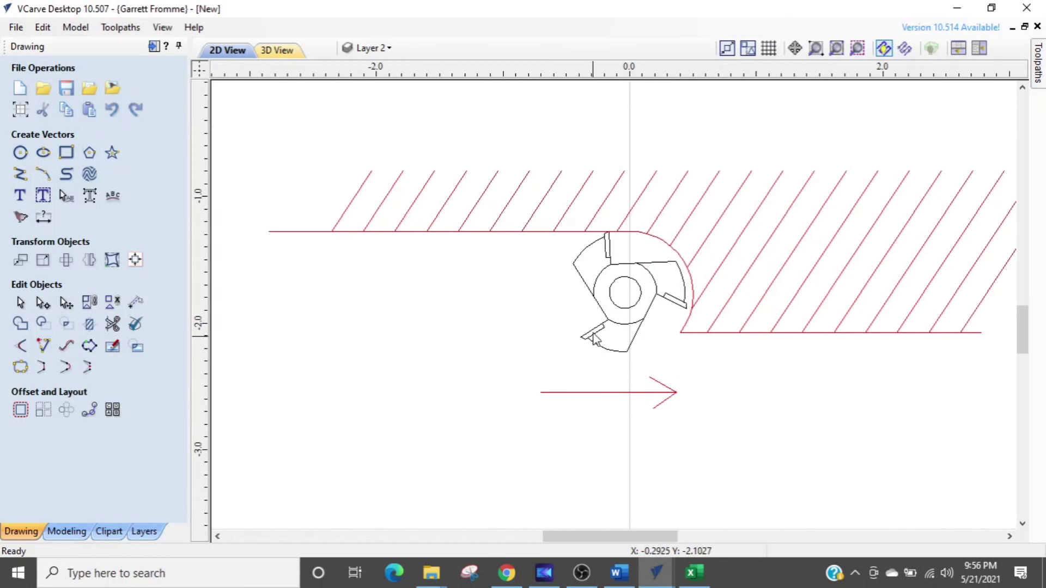
Step: Select the three-flute cutter and switch it to rotate/skew handles
left_click(740, 238)
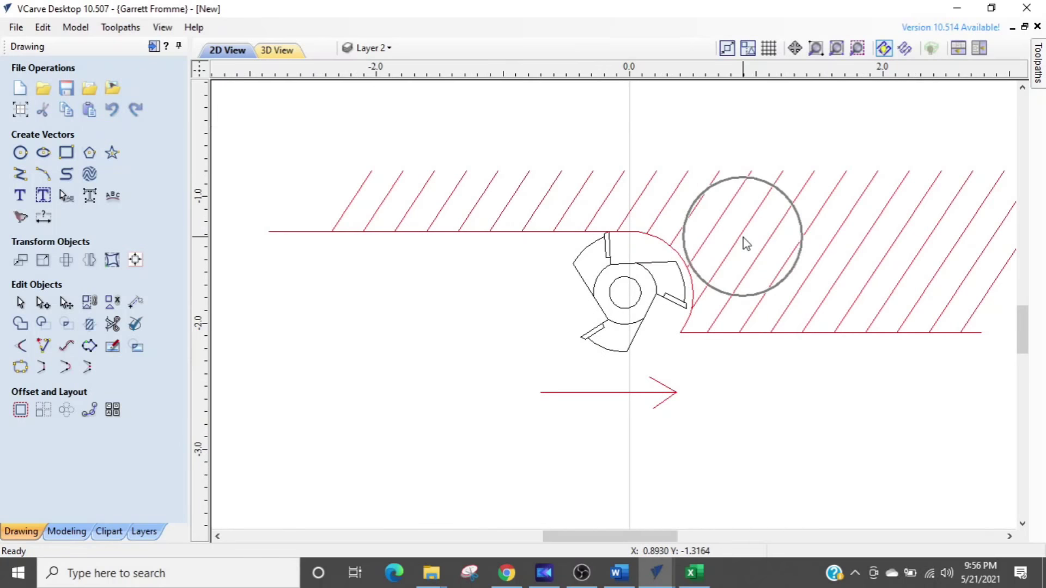
left_click(632, 293)
left_click(658, 403)
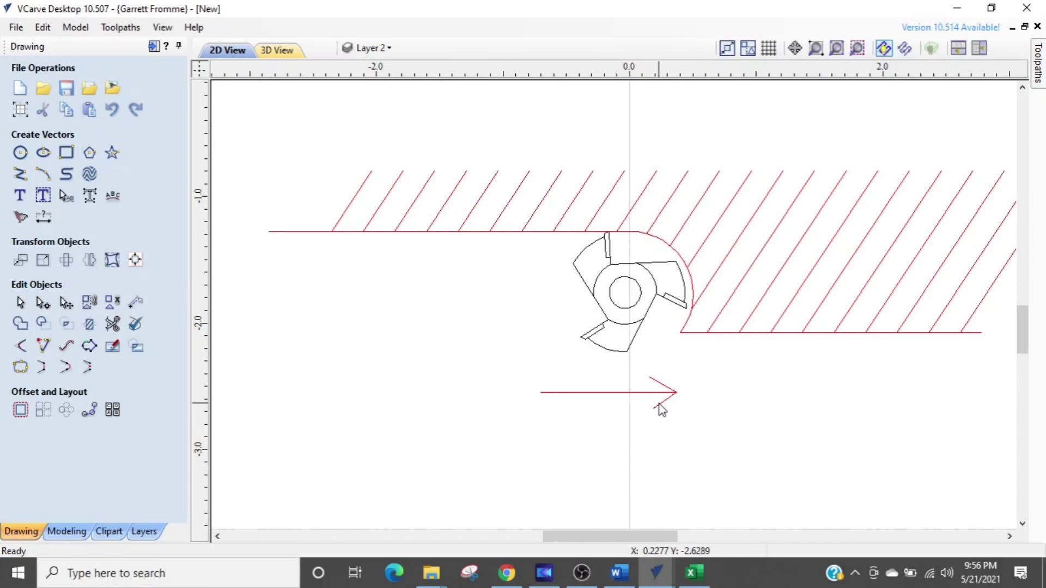
left_click(658, 405)
scroll(626, 343, "up", 2)
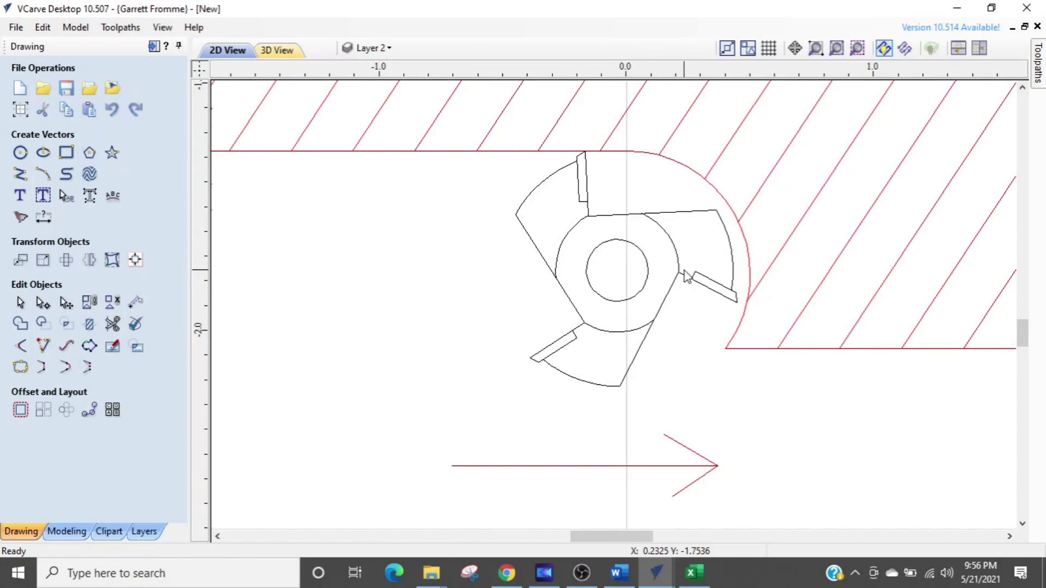
left_click(681, 277)
left_click(684, 280)
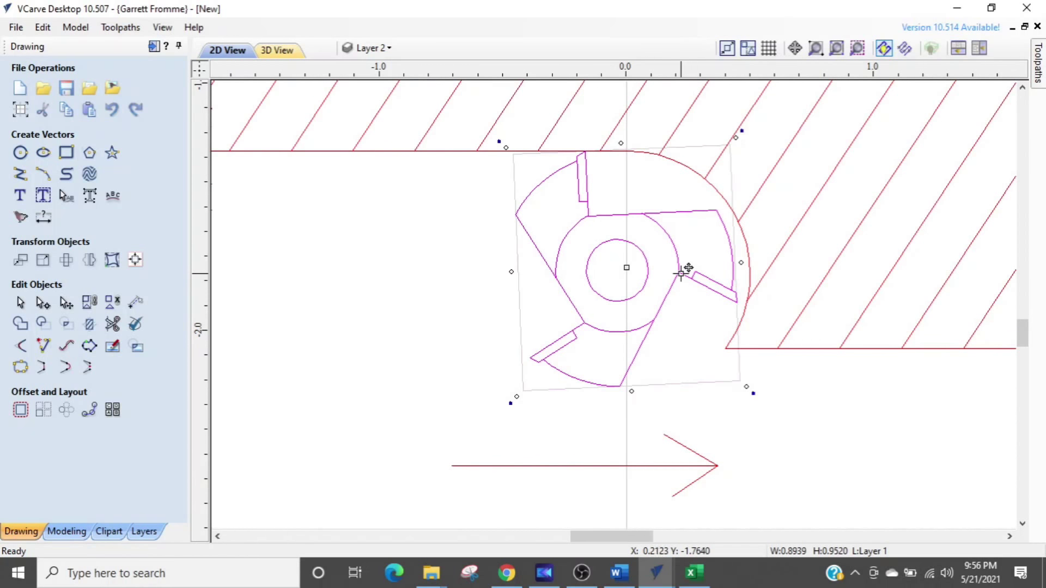
Step: Rotate the three-flute cutter about its centre and drag it toward the vertical 0.0 axis
left_click_drag(752, 393, 620, 270)
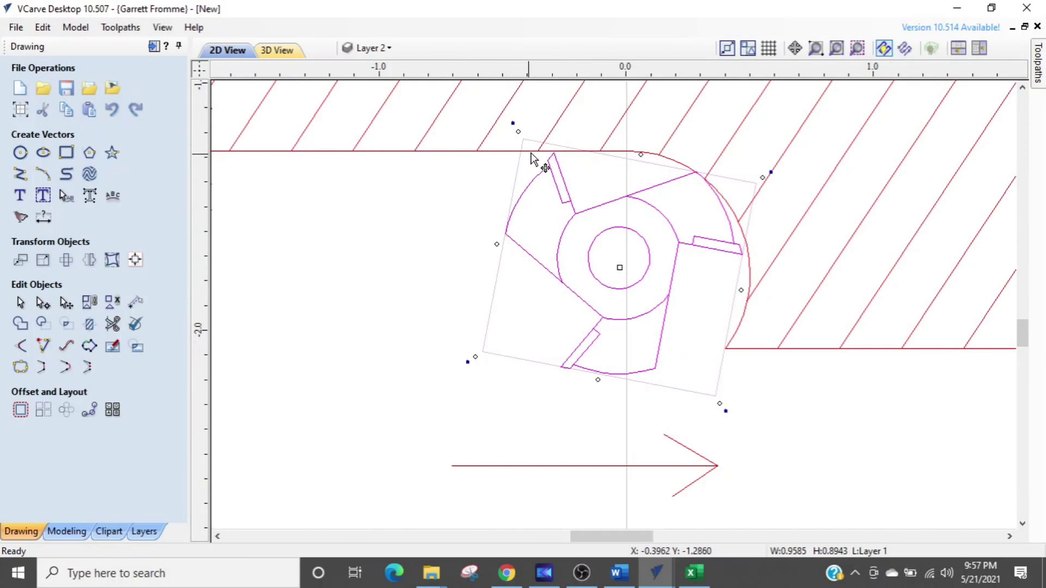
left_click(638, 155)
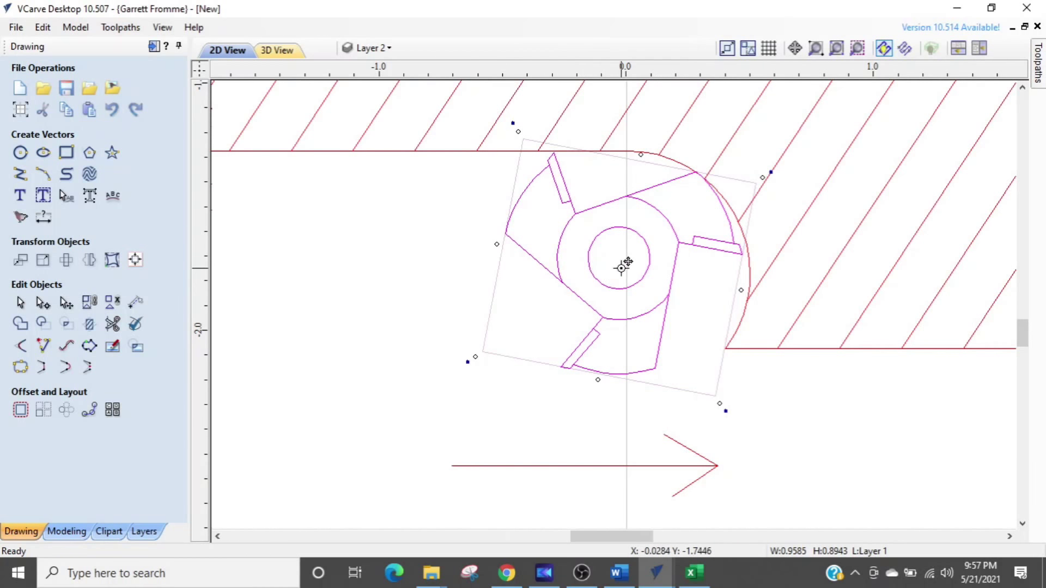
mouse_move(620, 265)
left_mouse_down()
mouse_move(561, 261)
mouse_move(617, 268)
left_mouse_up()
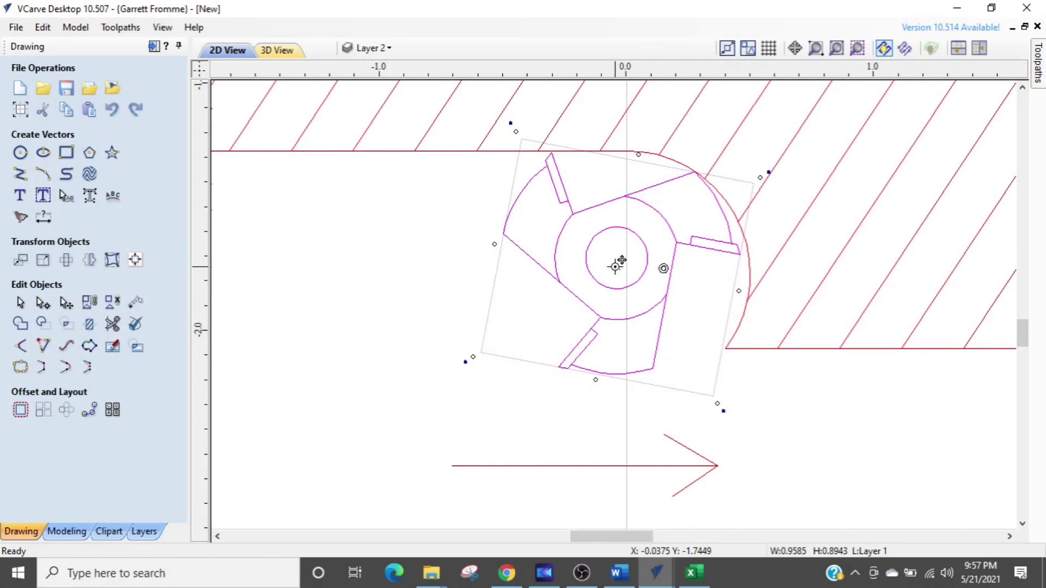
left_click_drag(618, 263, 659, 265)
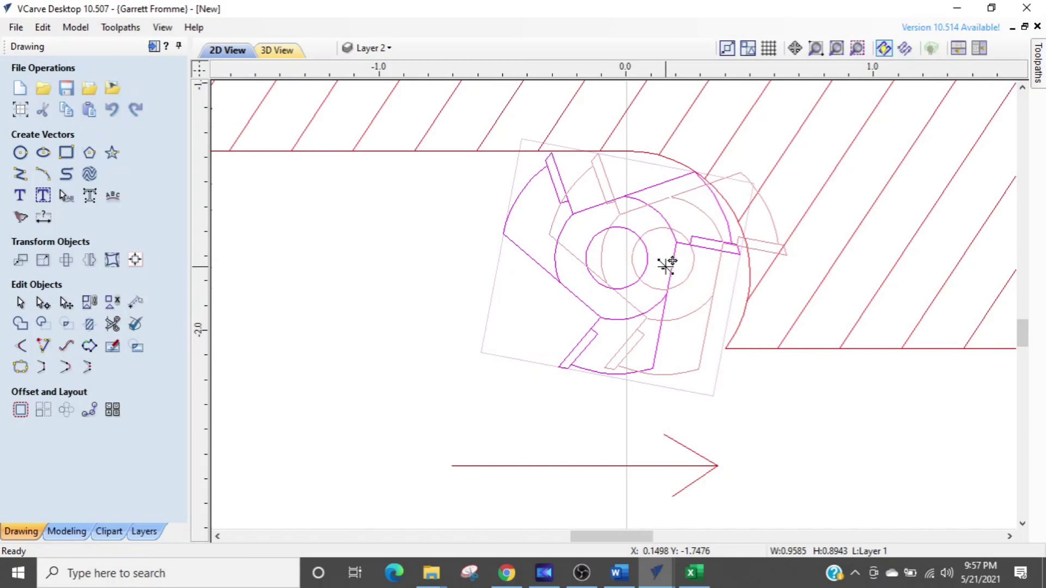
left_click_drag(666, 266, 628, 274)
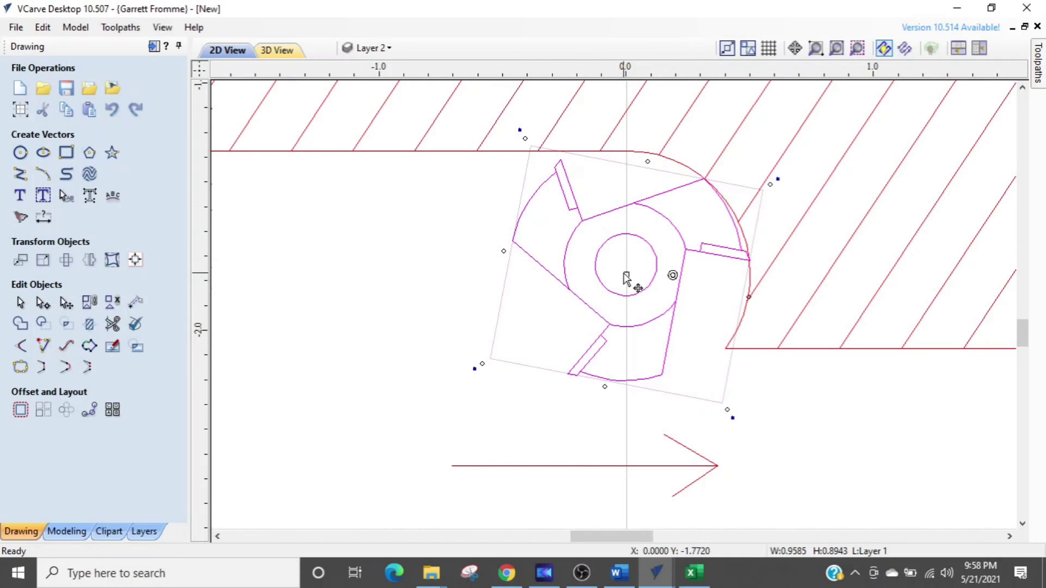
Step: Deselect and reselect the cutter, now centred on the 0.0 line in the rounded cut
left_click(626, 275)
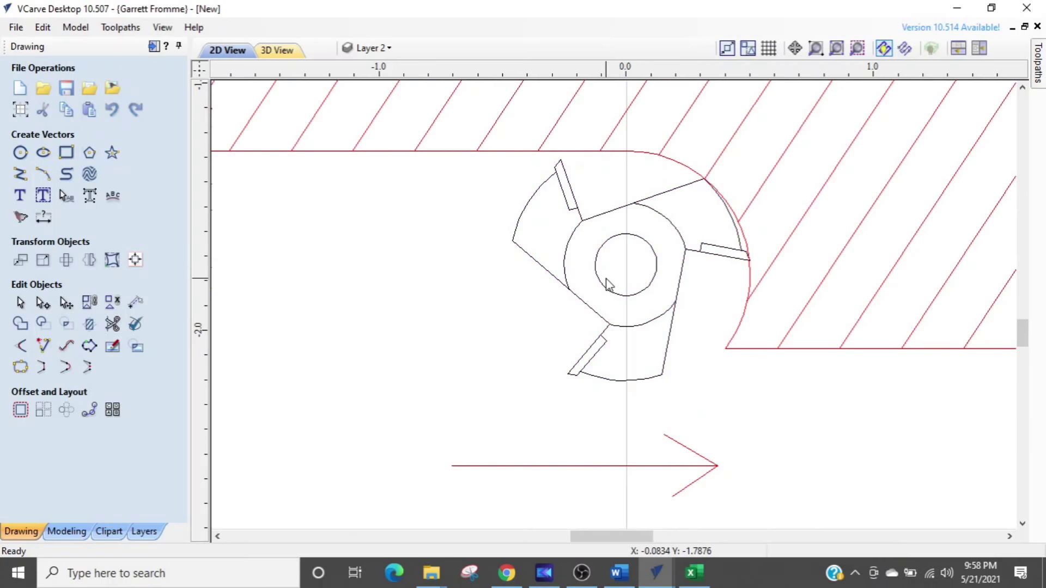
left_click(597, 295)
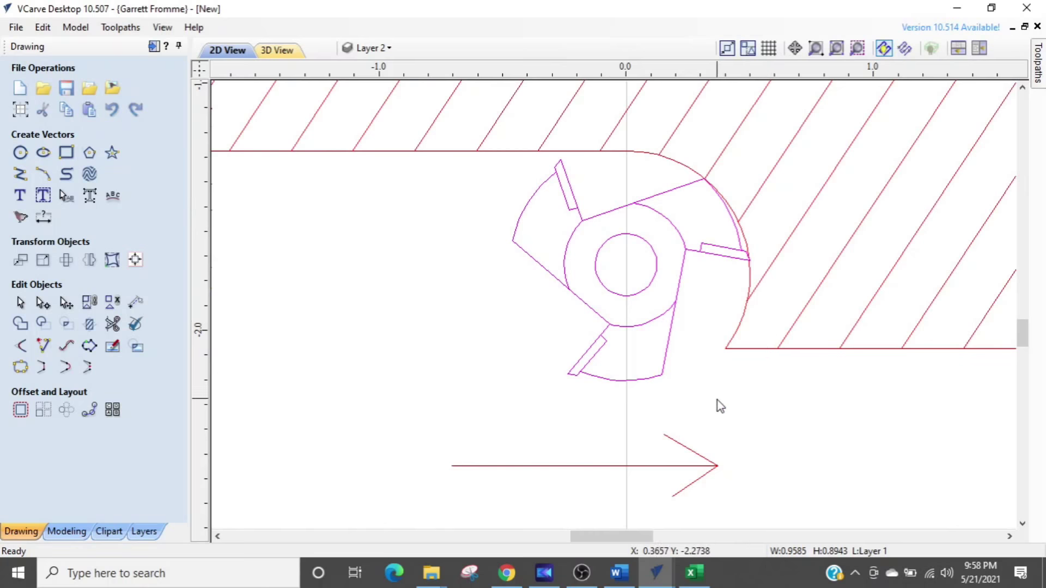
scroll(717, 402, "down", 3)
Step: Zoom out and pan to centre the view on the upper diagram's cutter
scroll(692, 202, "down", 2)
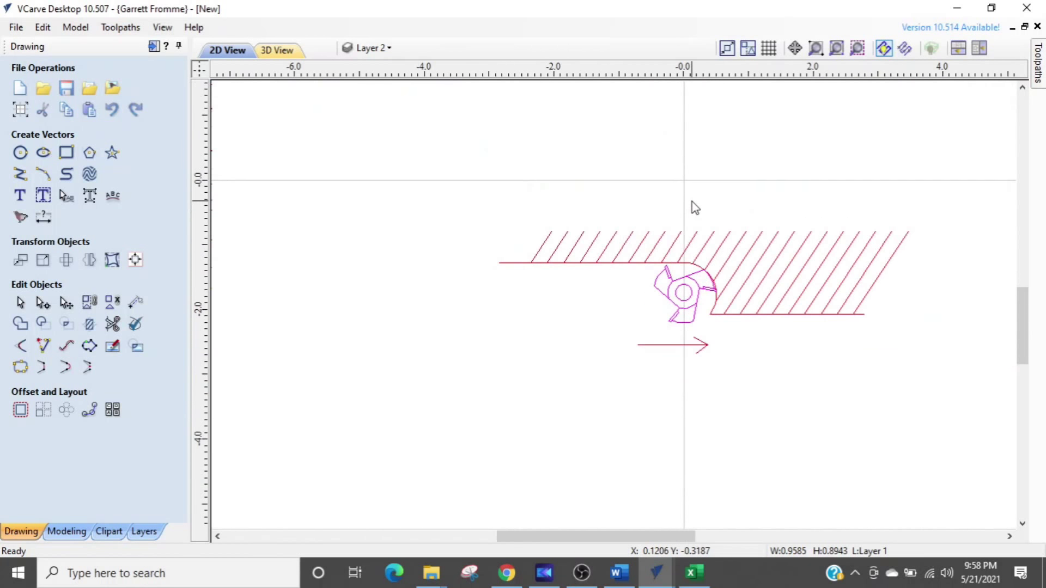
middle_click_drag(692, 201, 674, 336)
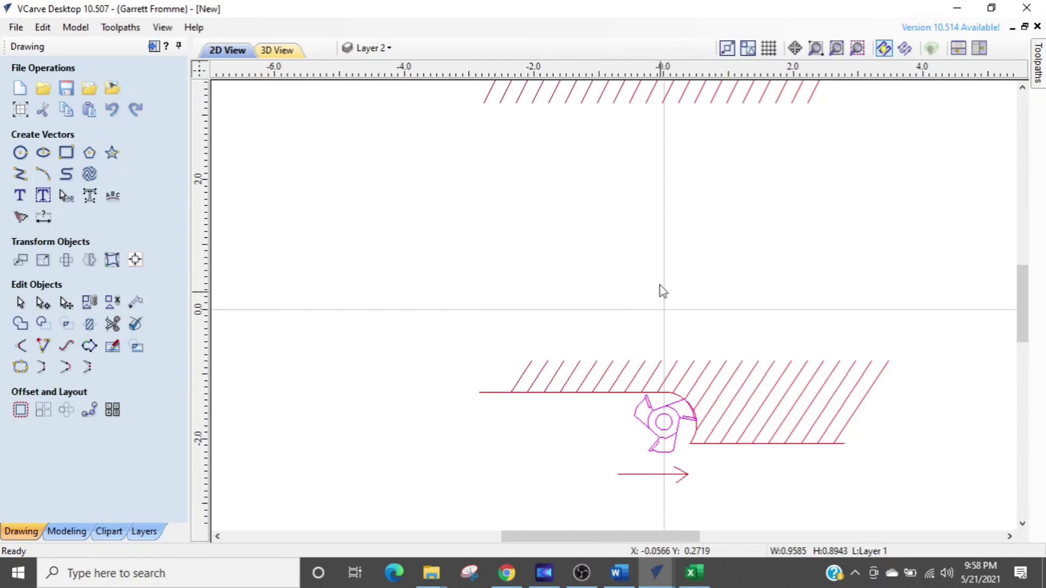
mouse_move(648, 194)
middle_mouse_down()
mouse_move(630, 397)
mouse_move(639, 401)
middle_mouse_up()
scroll(651, 279, "up", 3)
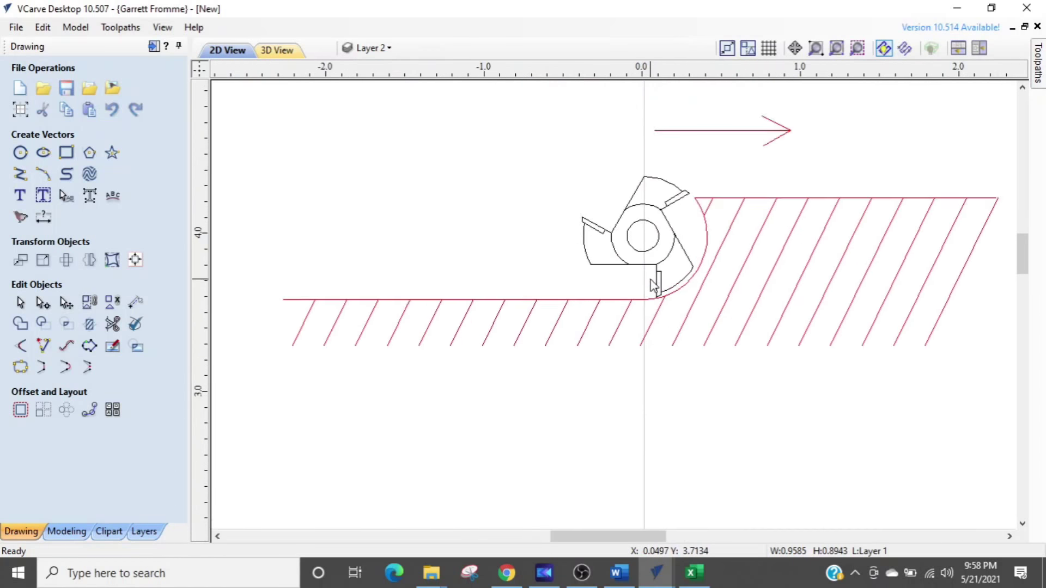
scroll(654, 286, "up", 1)
mouse_move(659, 224)
middle_mouse_down()
mouse_move(678, 299)
mouse_move(670, 319)
middle_mouse_up()
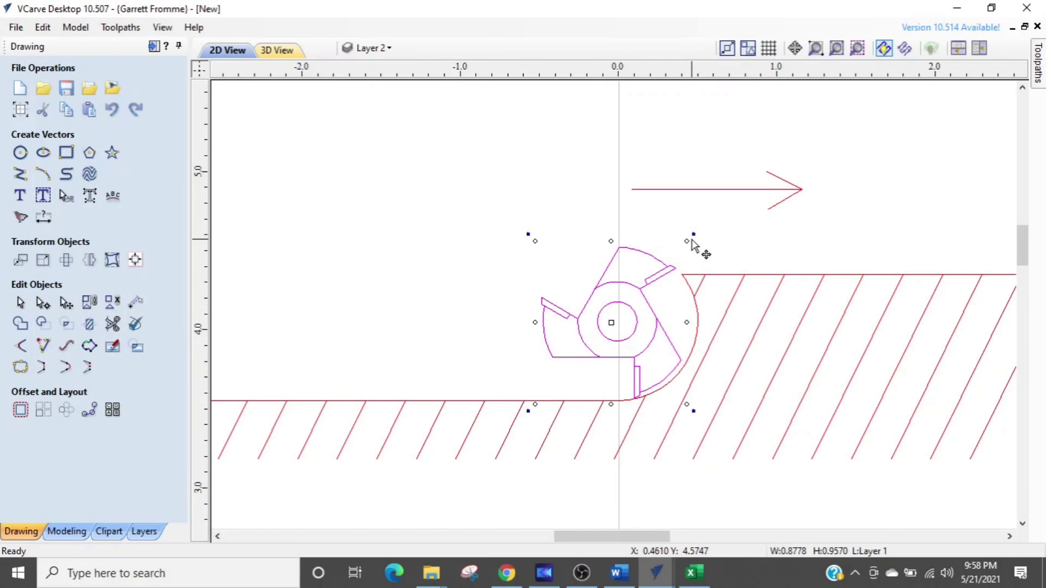
Step: Rotate the upper cutter about its centre so a tooth meets the curved cut edge
left_click_drag(695, 236, 662, 332)
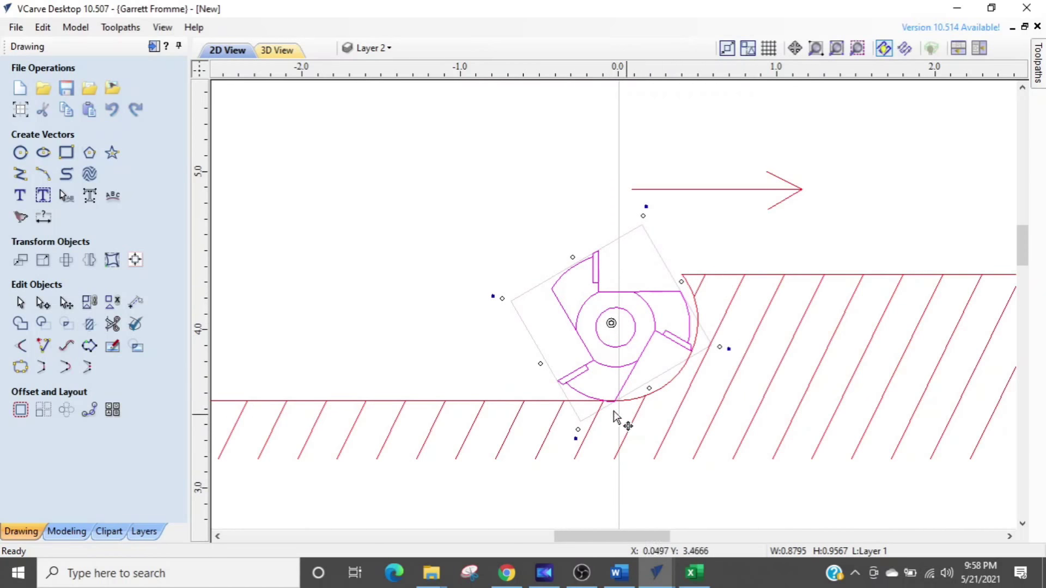
scroll(680, 280, "up", 4)
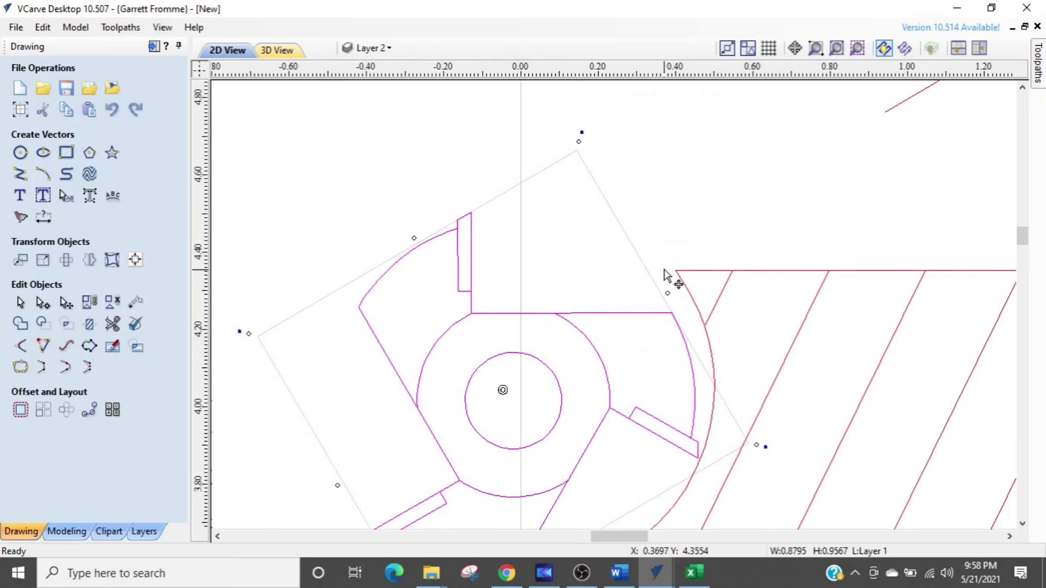
left_click(681, 276)
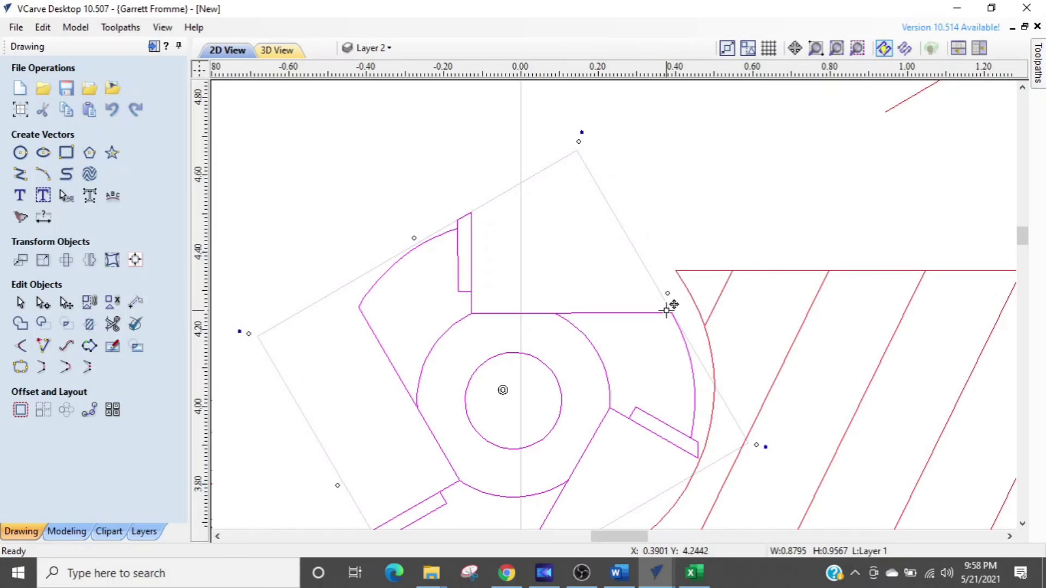
scroll(635, 368, "down", 2)
middle_click_drag(577, 430, 671, 296)
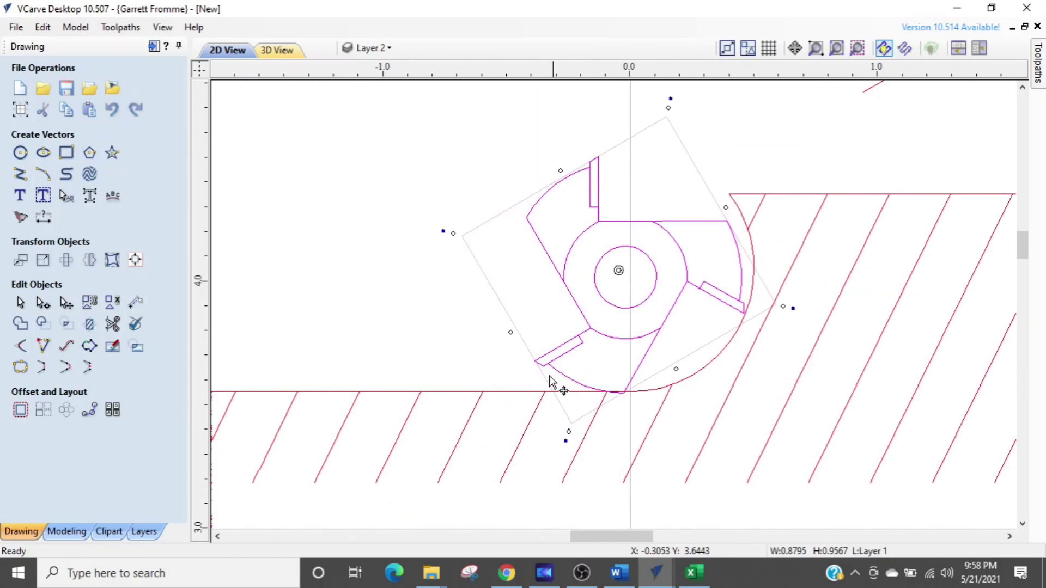
key("ctrl")
Step: Reselect the upper cutter in rotate mode and shift its pivot point off centre
key("Escape")
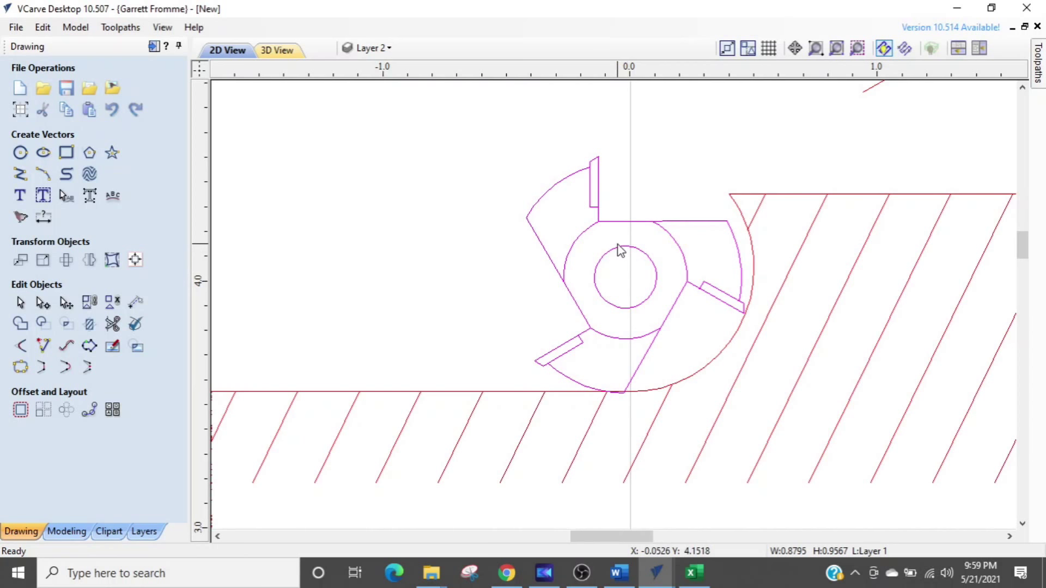
key("Escape")
left_click(617, 246)
left_click(614, 253)
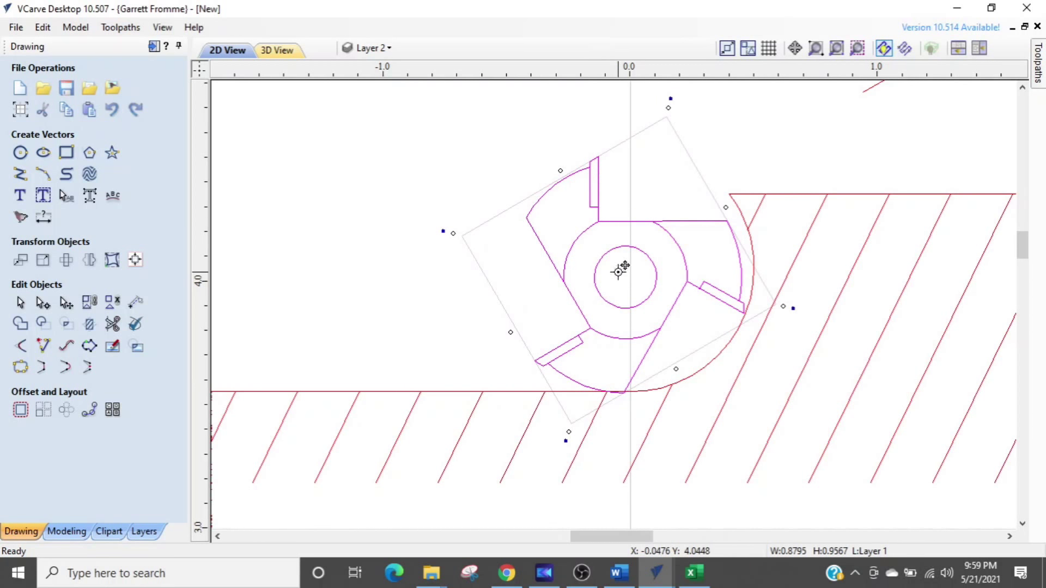
left_click_drag(618, 272, 593, 279)
Step: Lift the cutter up the 0.0 line toward the feed arrow, one tooth touching the cut's corner
left_click_drag(619, 270, 621, 131)
middle_click_drag(701, 303, 693, 373)
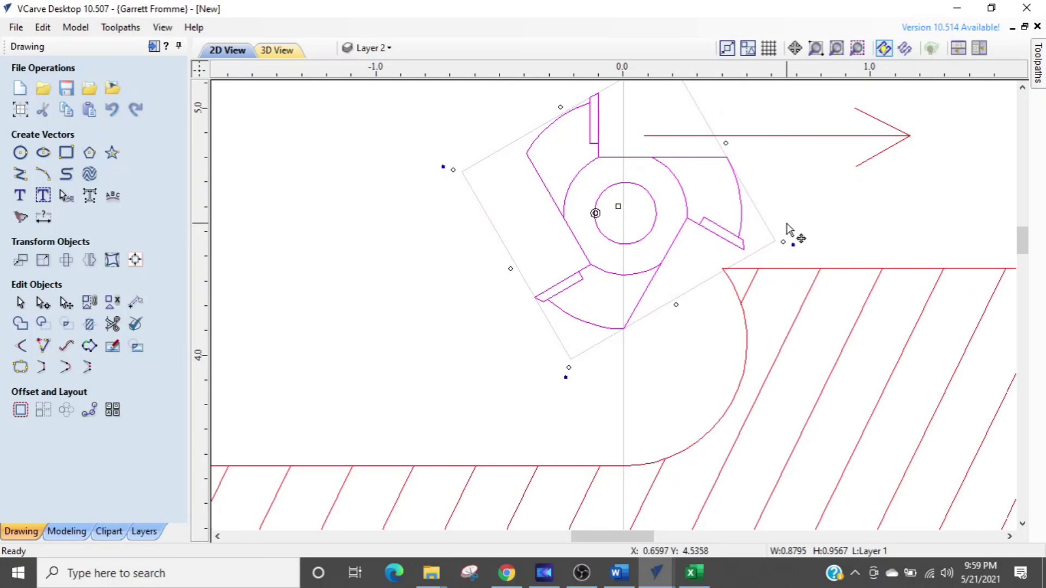
left_click(891, 262)
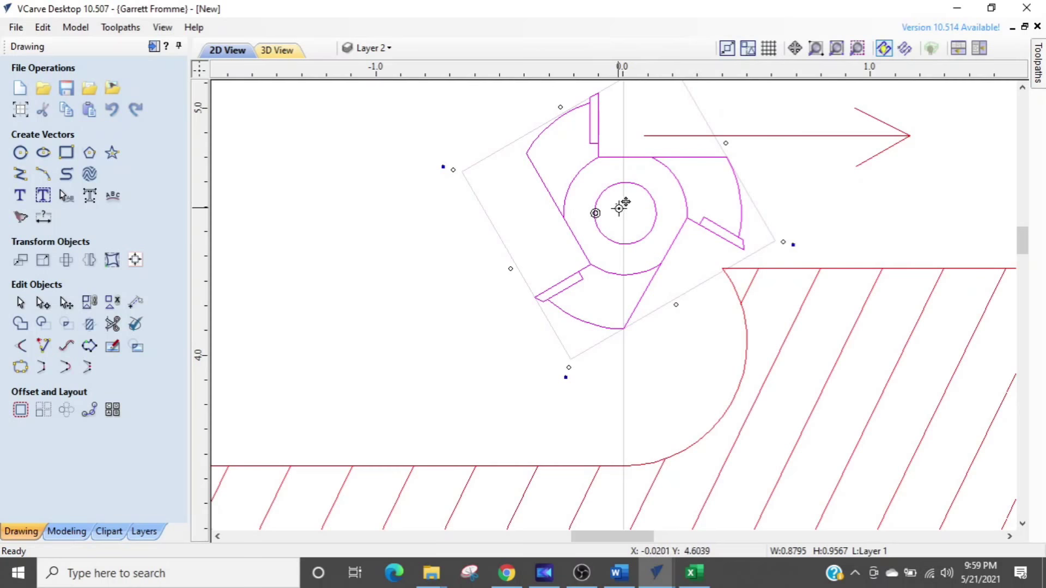
left_click(736, 276)
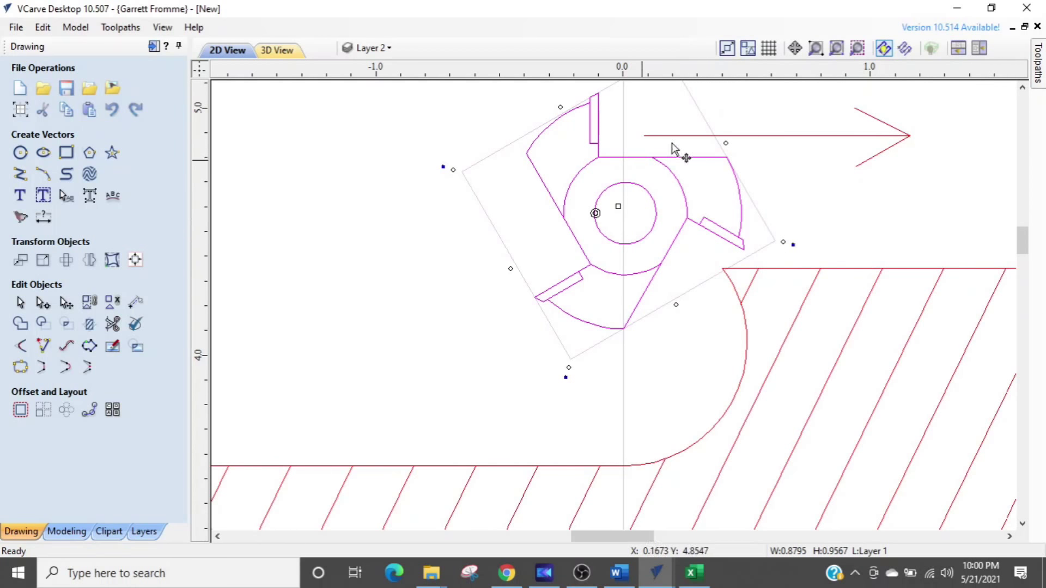
scroll(762, 309, "down", 2)
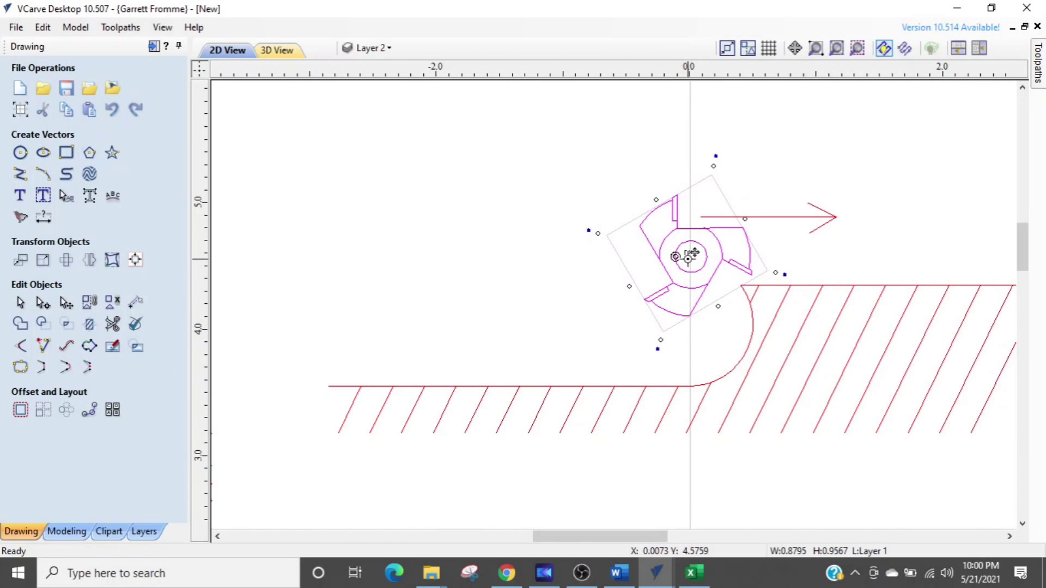
scroll(691, 255, "down", 2)
middle_click_drag(696, 355, 675, 185)
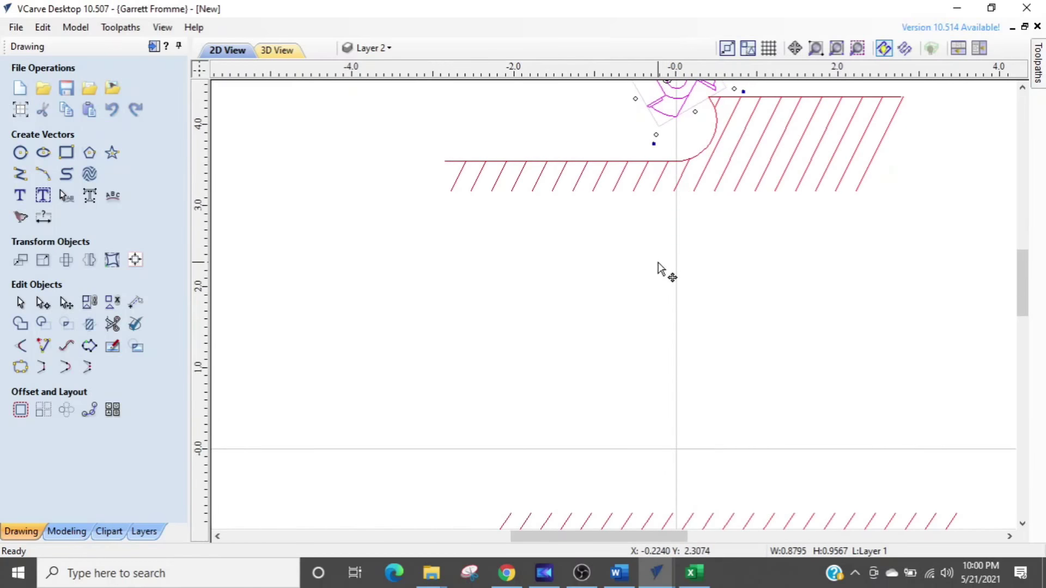
scroll(661, 271, "down", 2)
middle_click_drag(665, 344, 682, 228)
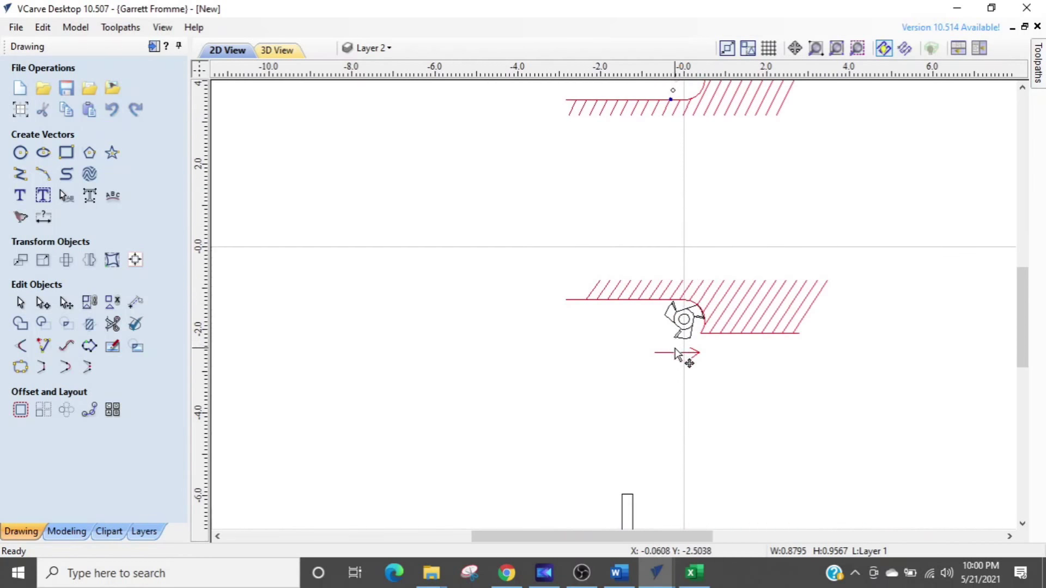